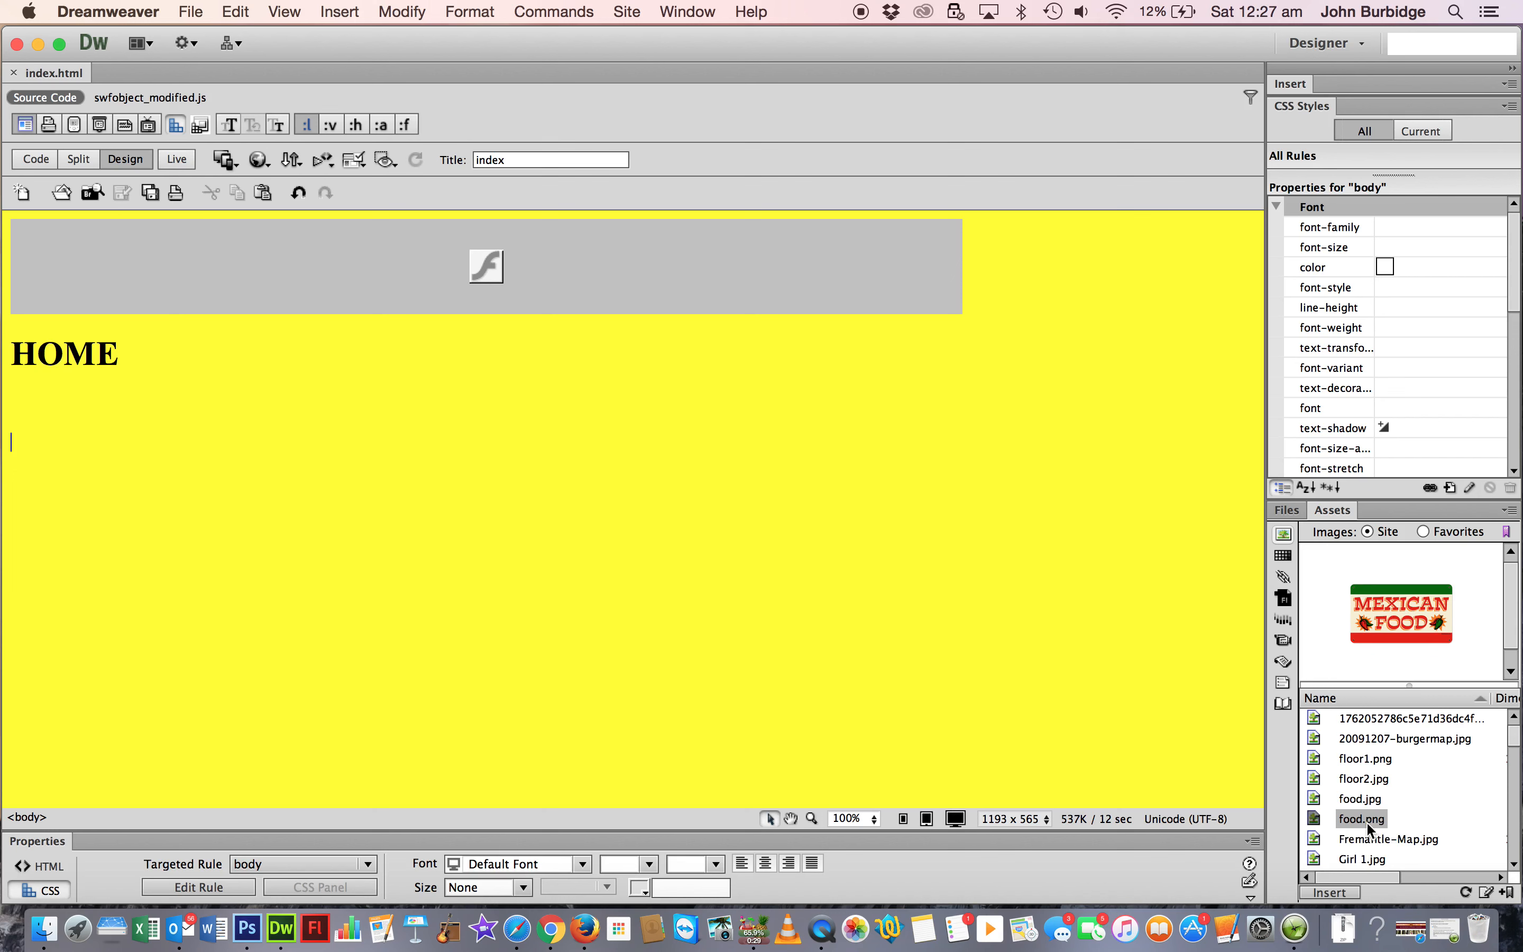
Insert the food.png image below the HOME heading with the alternate text "Menu Button".
drag(1362, 824, 60, 411)
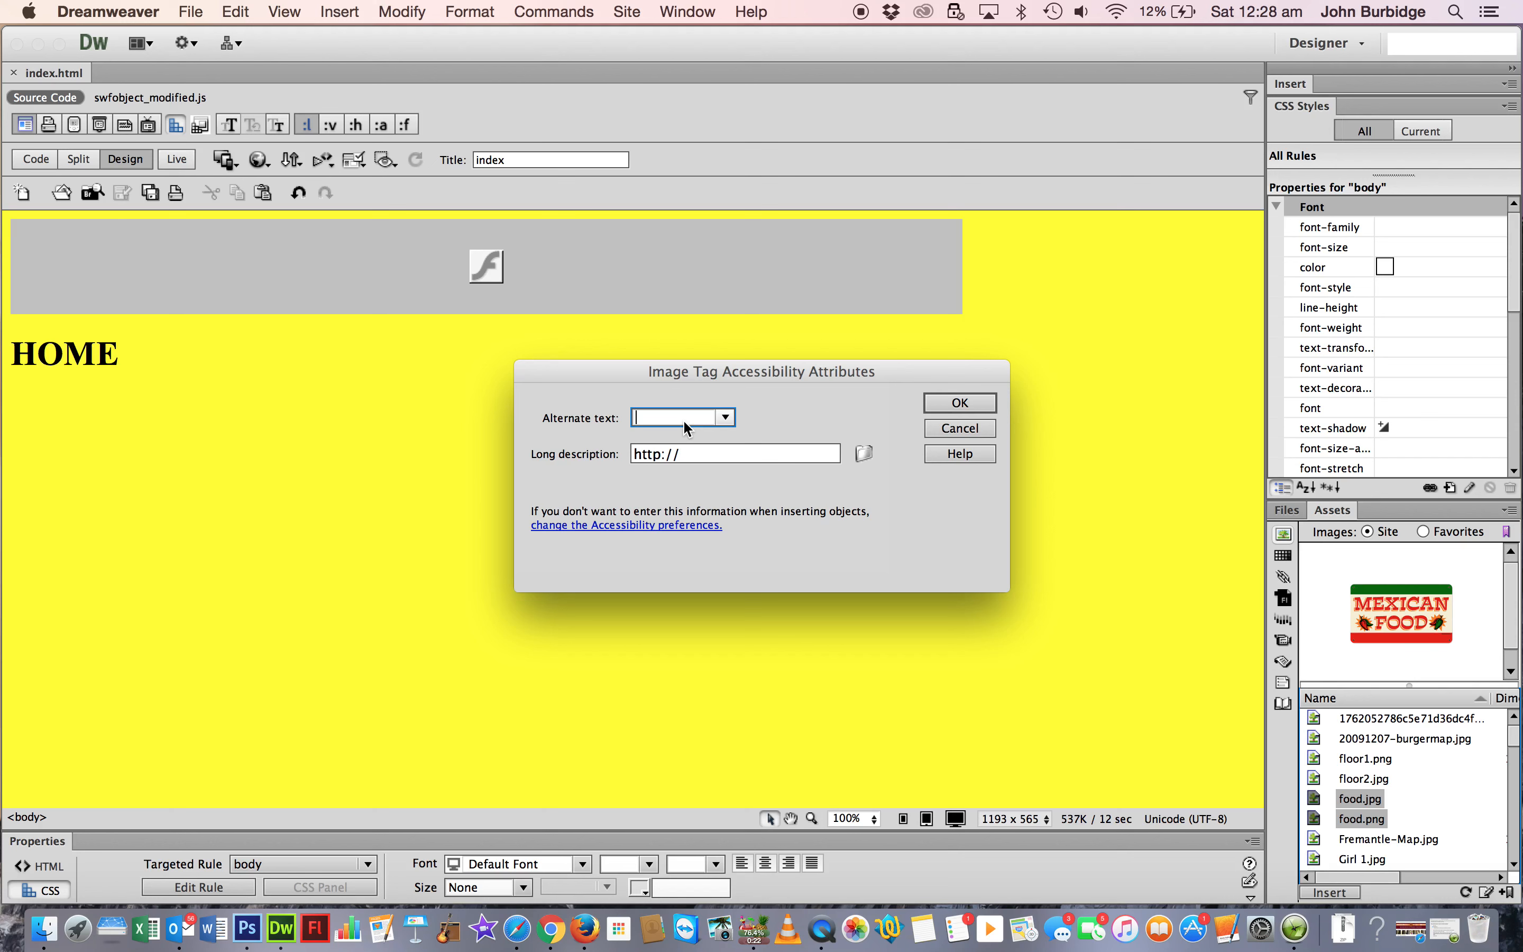
text(Menue)
click(960, 404)
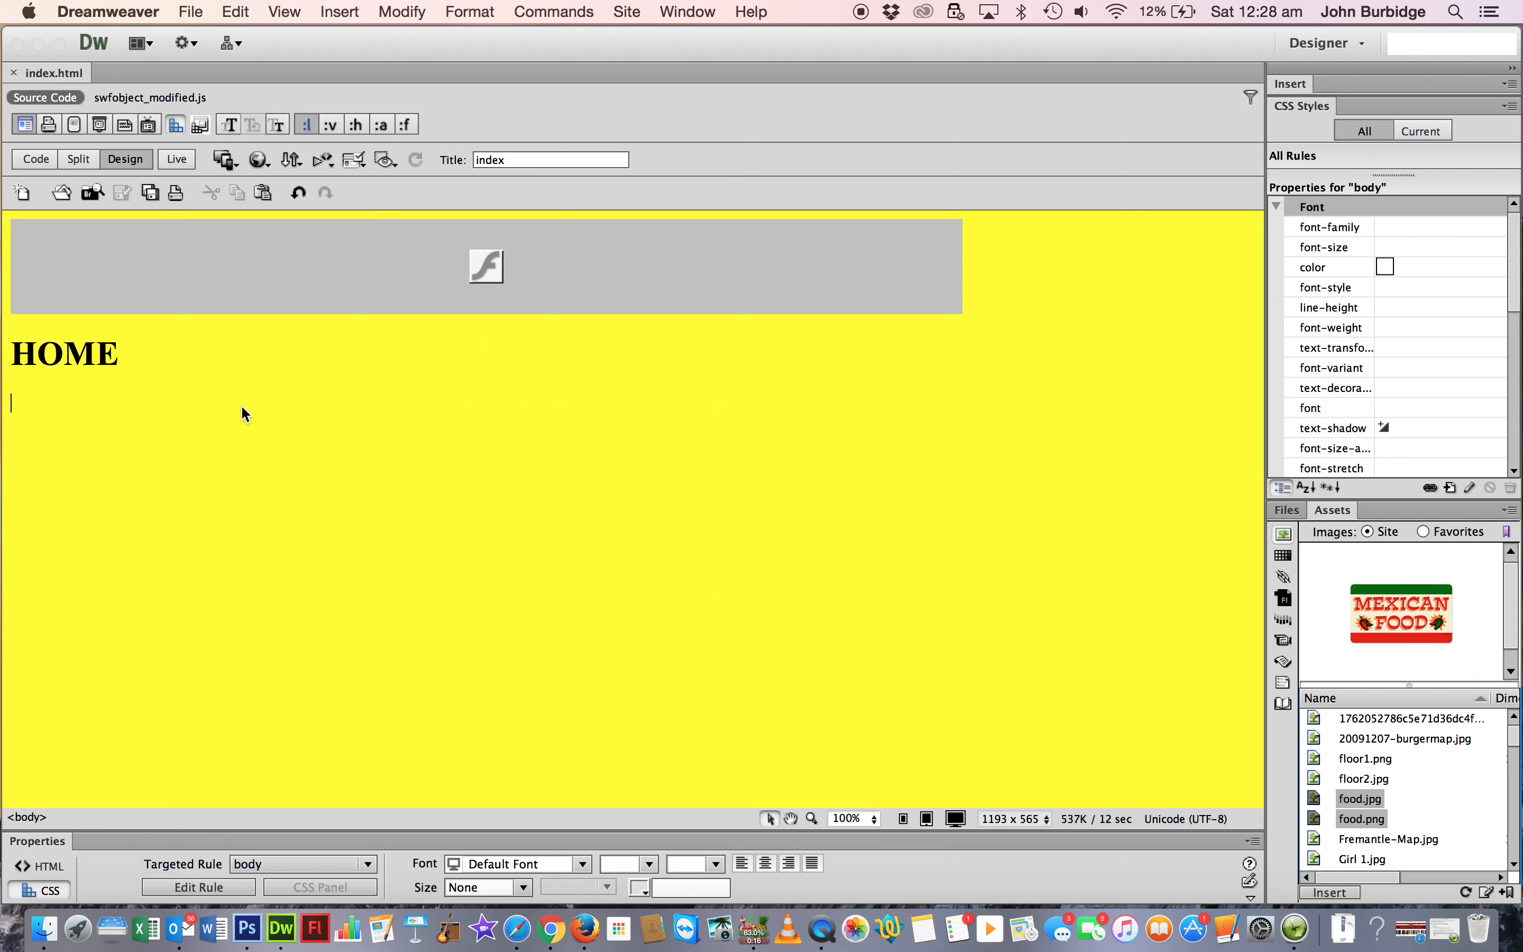
Resize the inserted Mexican Food image to 200 by 200 px.
scroll(240, 479, down, 5)
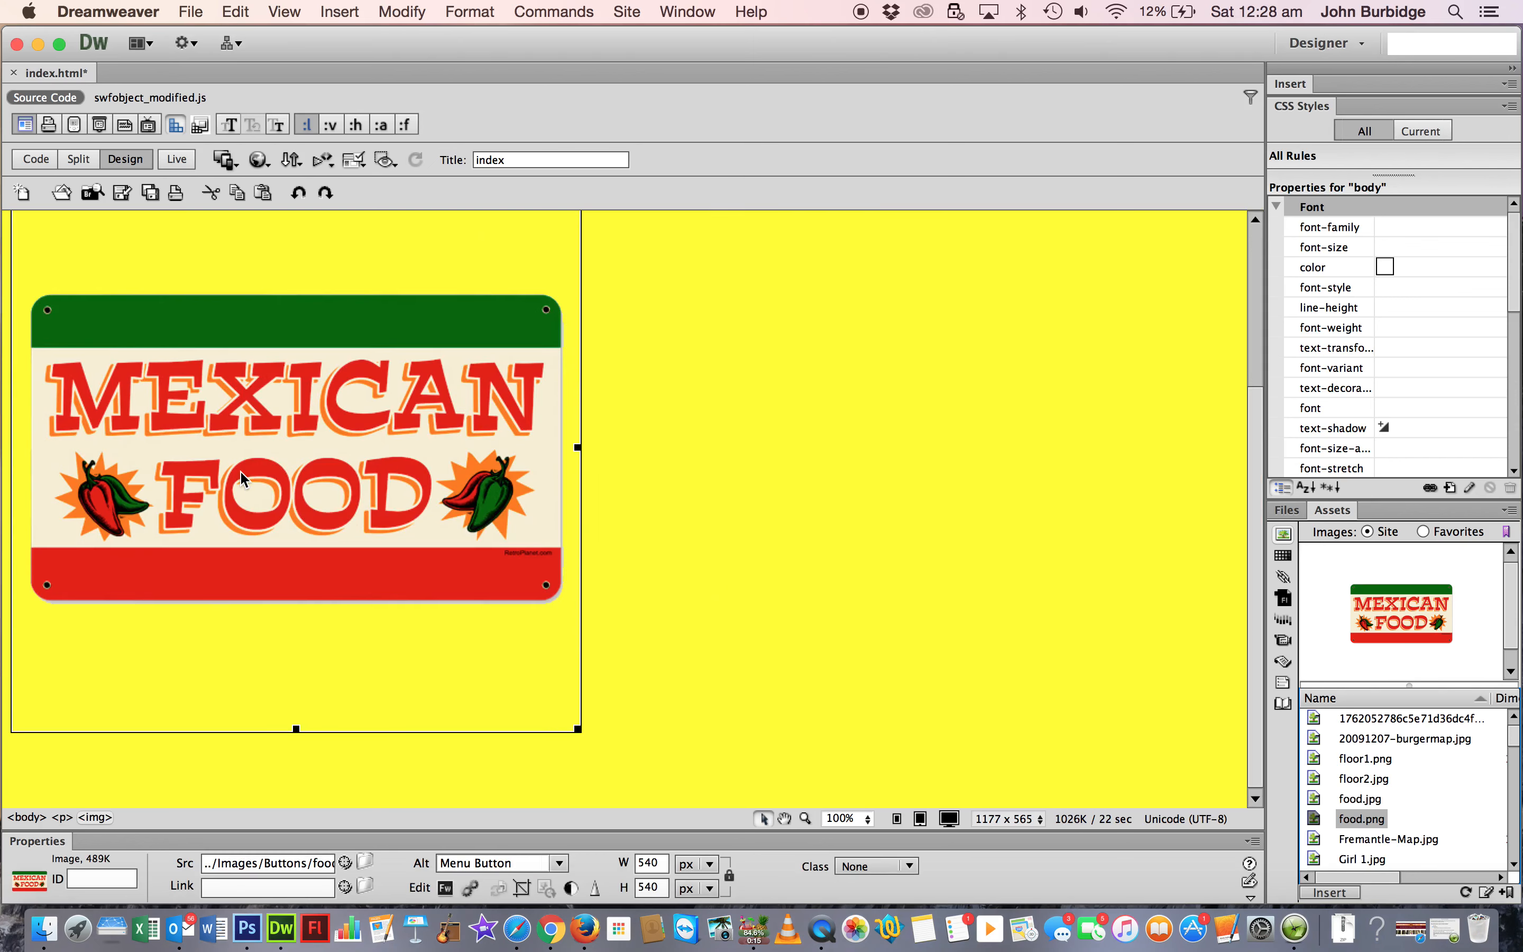
scroll(241, 470, up, 3)
scroll(240, 467, down, 1)
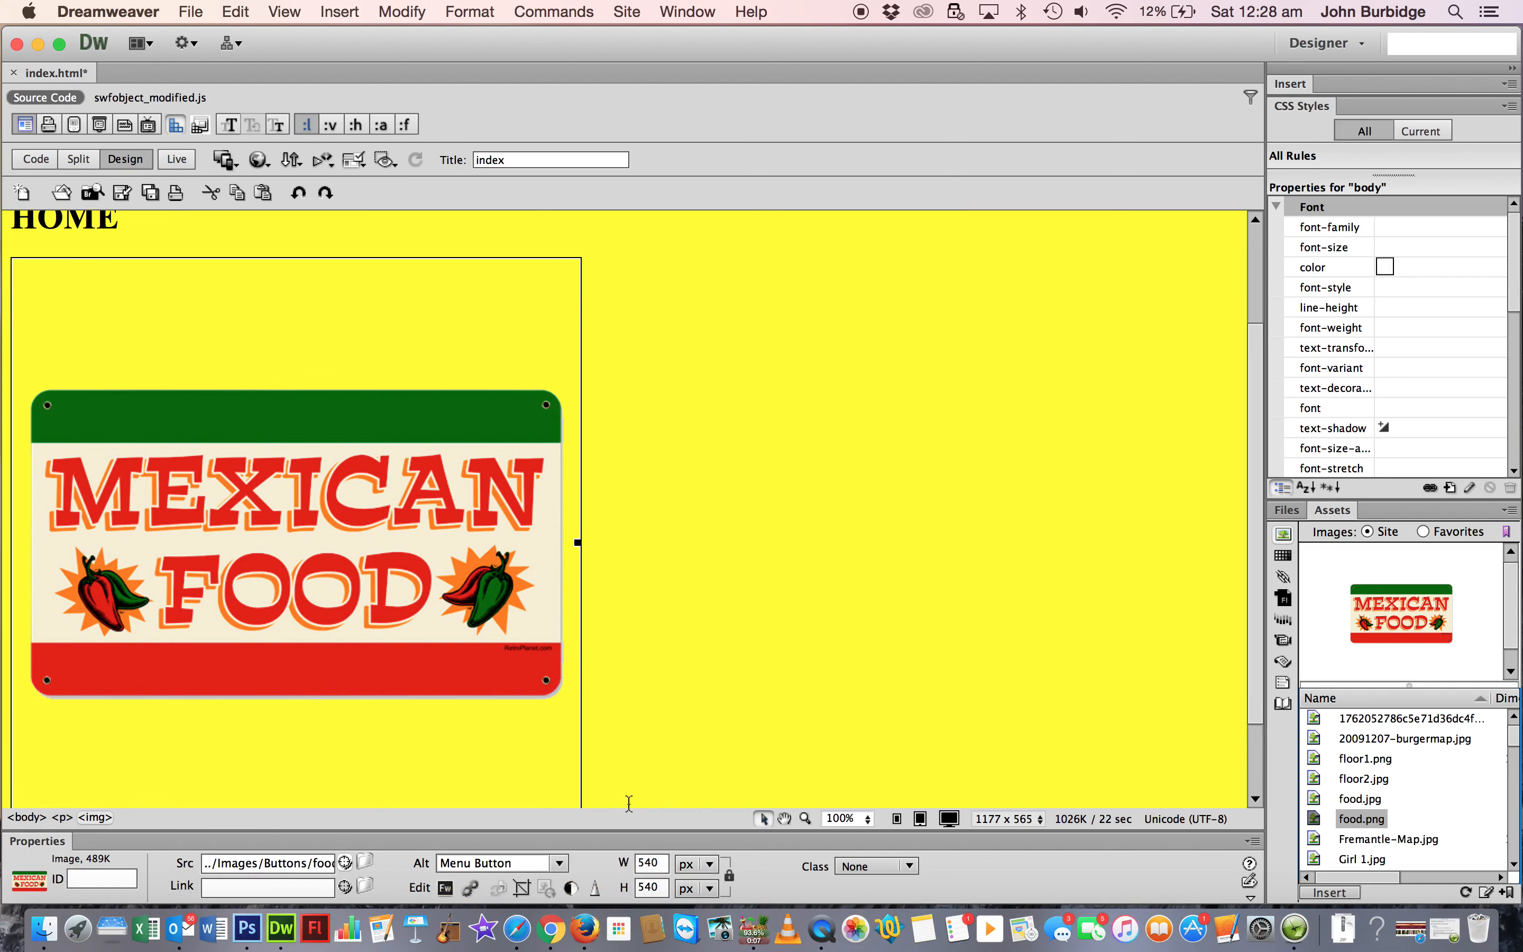
double_click(663, 890)
text(100)
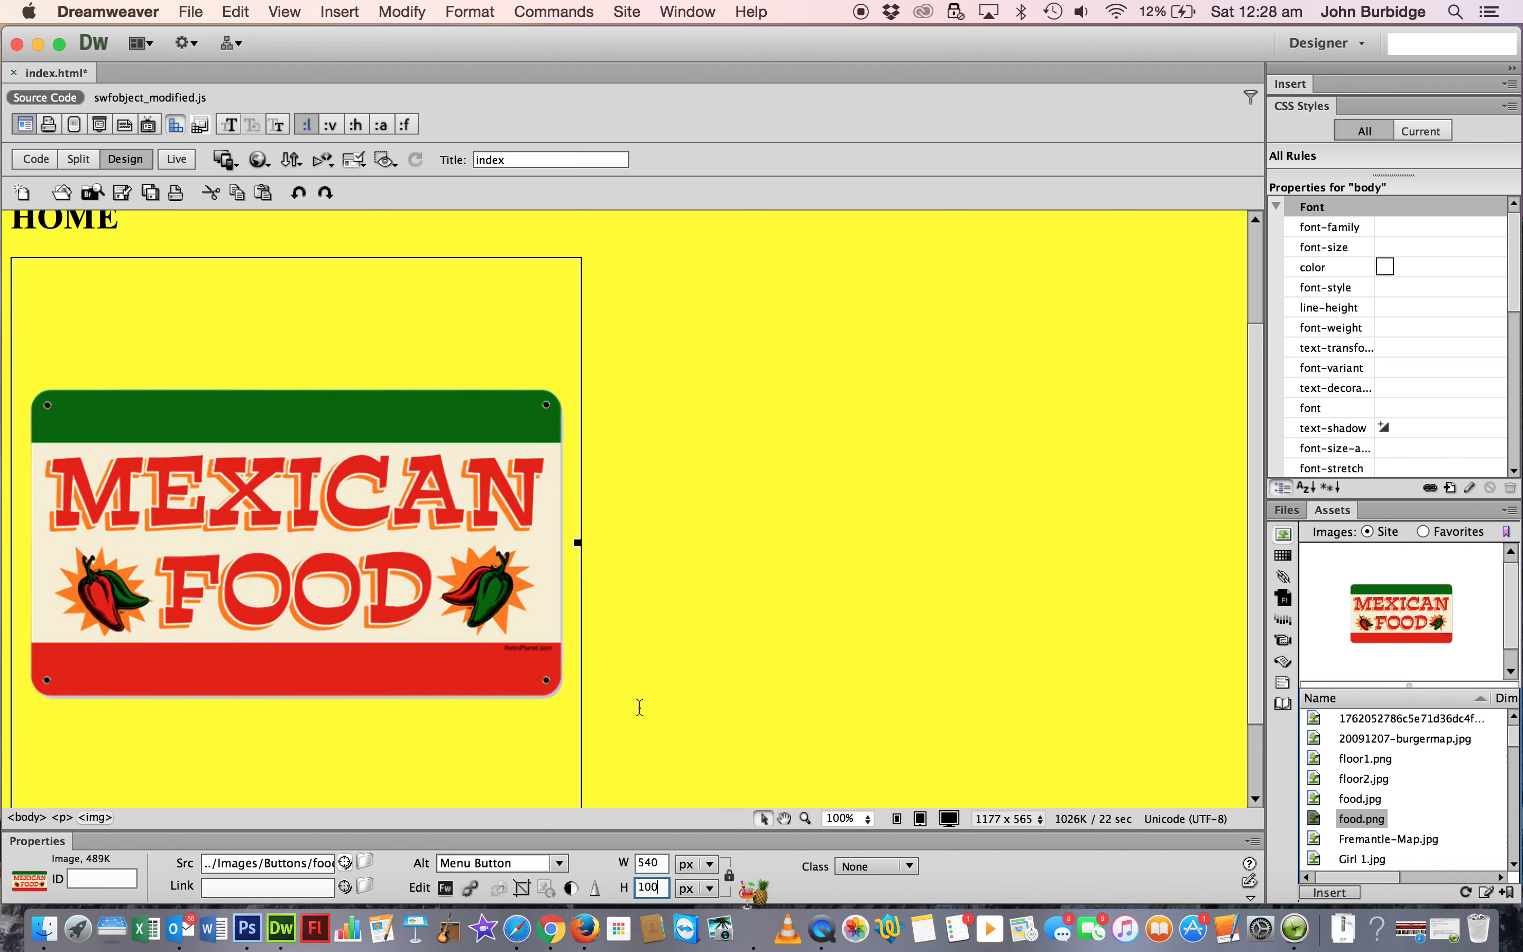
key(Return)
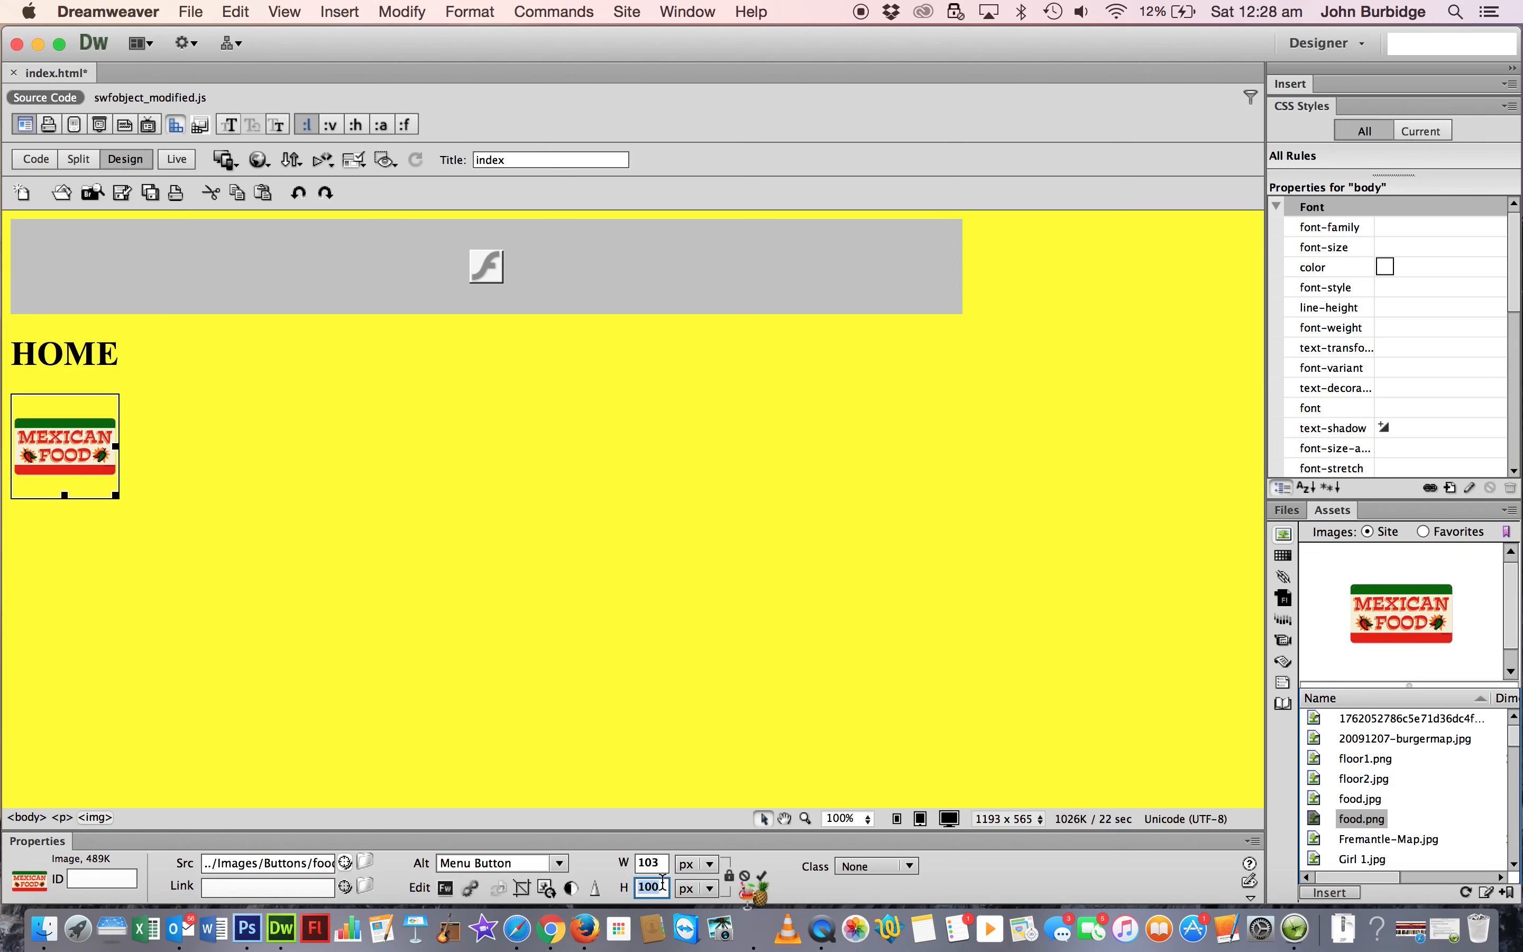
text(20)
key(Return)
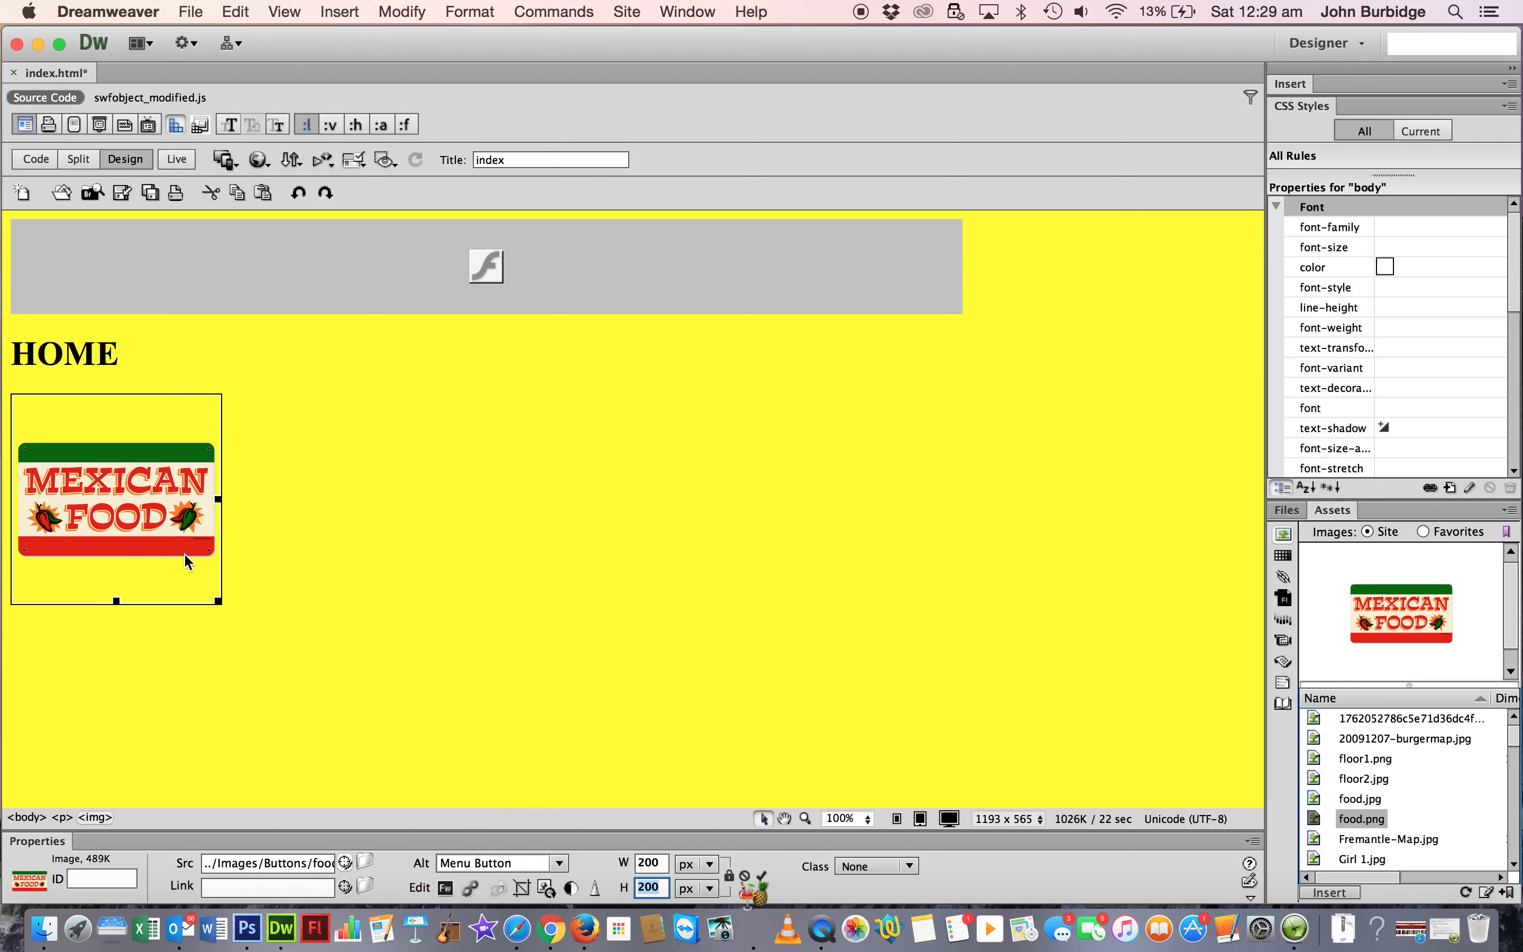
Open the Mexican Food image for editing in Adobe Photoshop CS6.
right_click(173, 536)
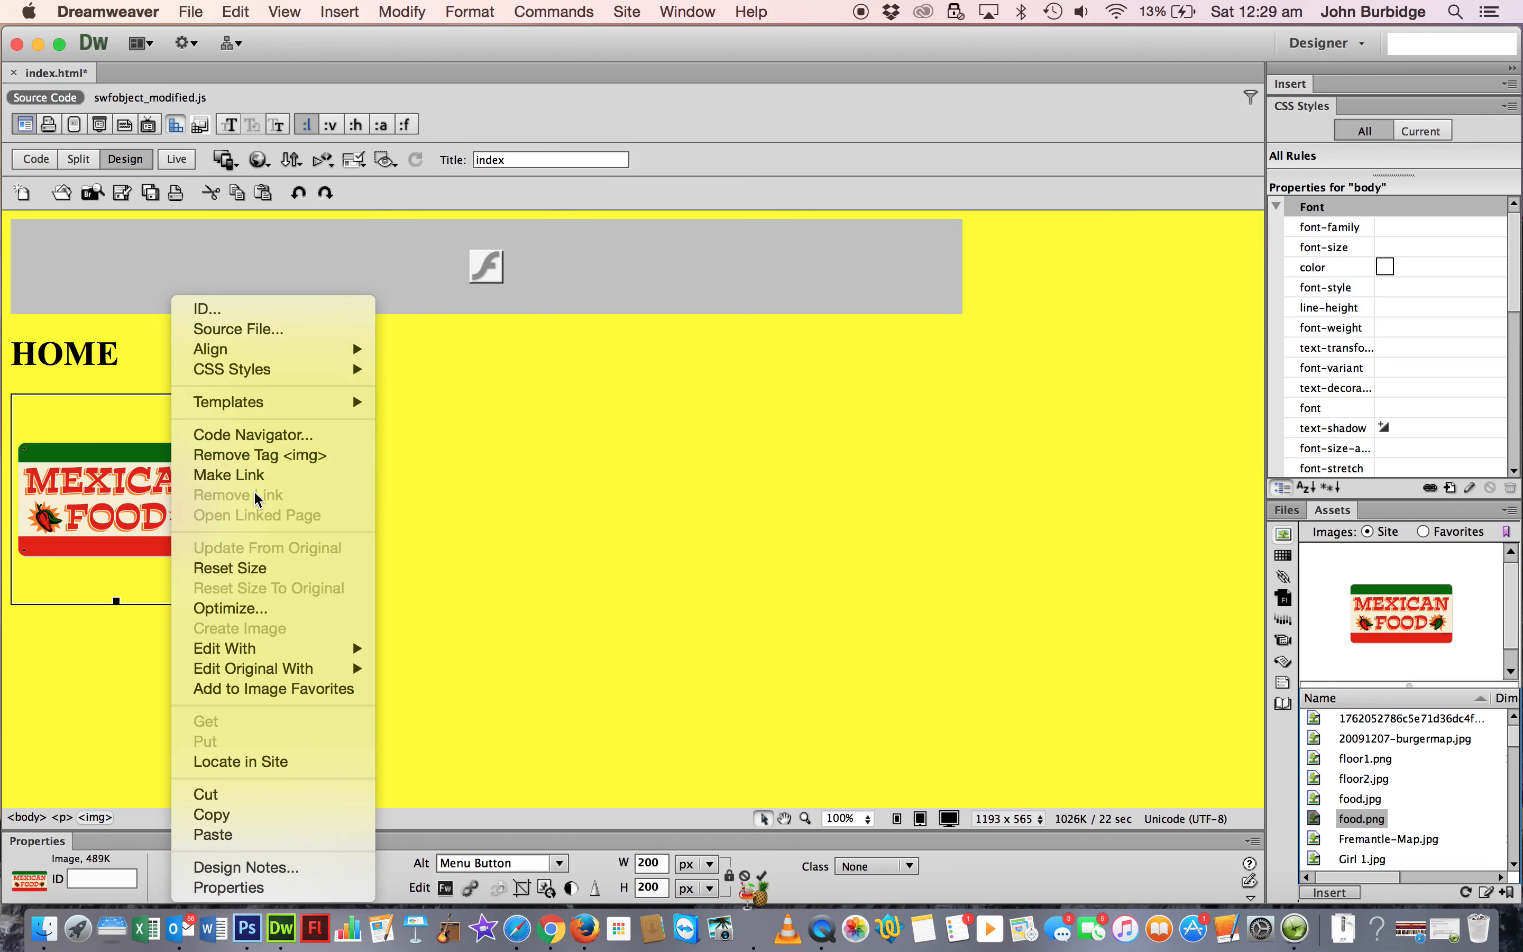
mouse_move(301, 656)
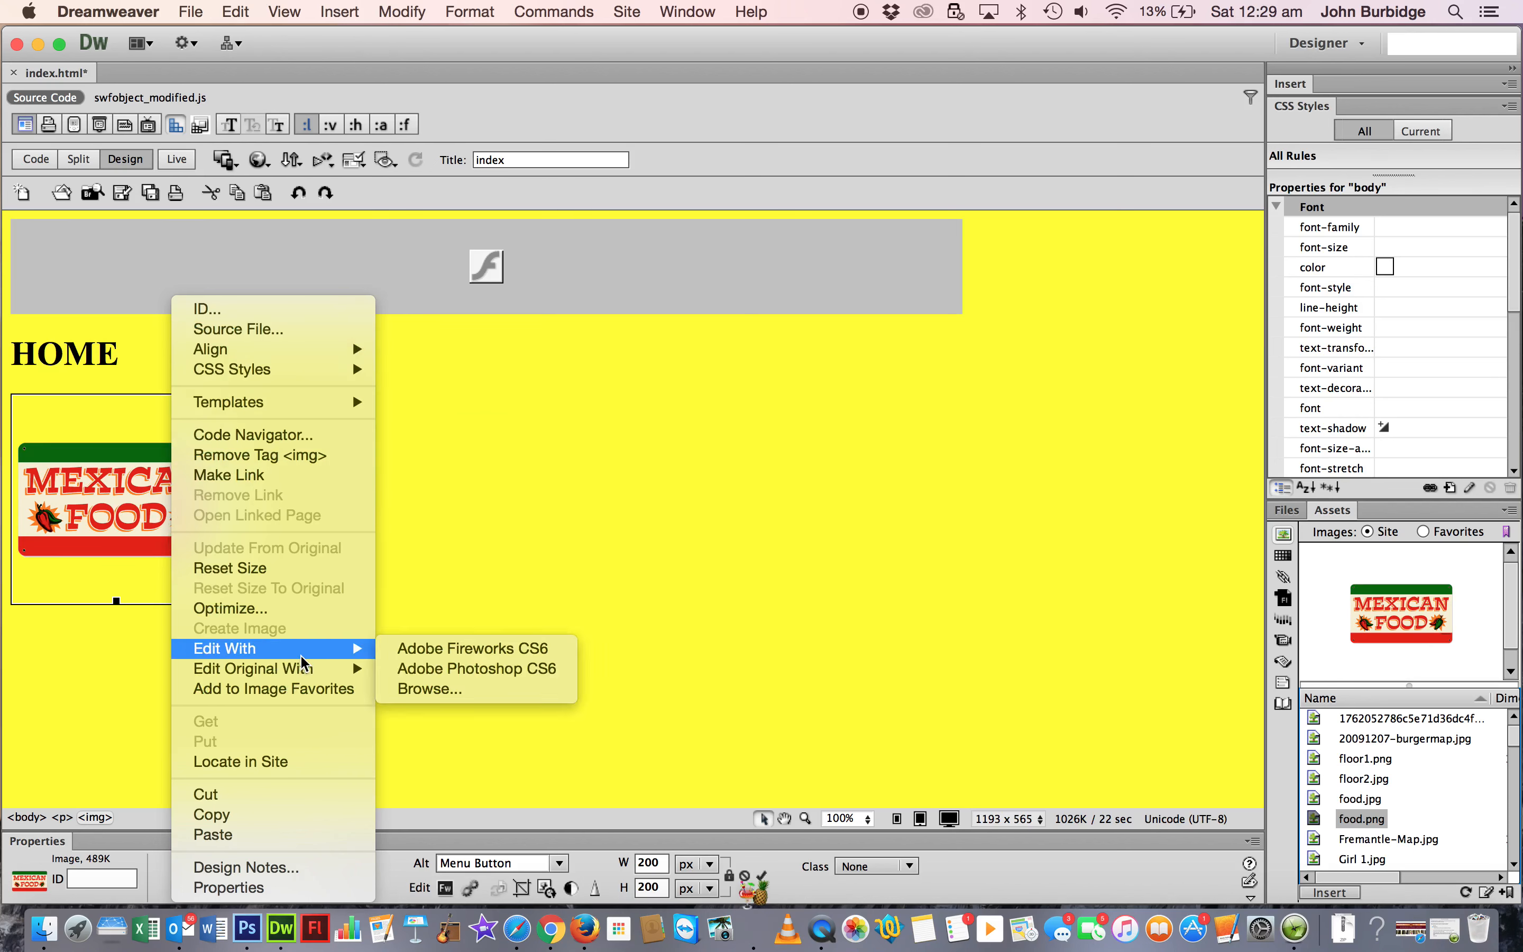
click(430, 669)
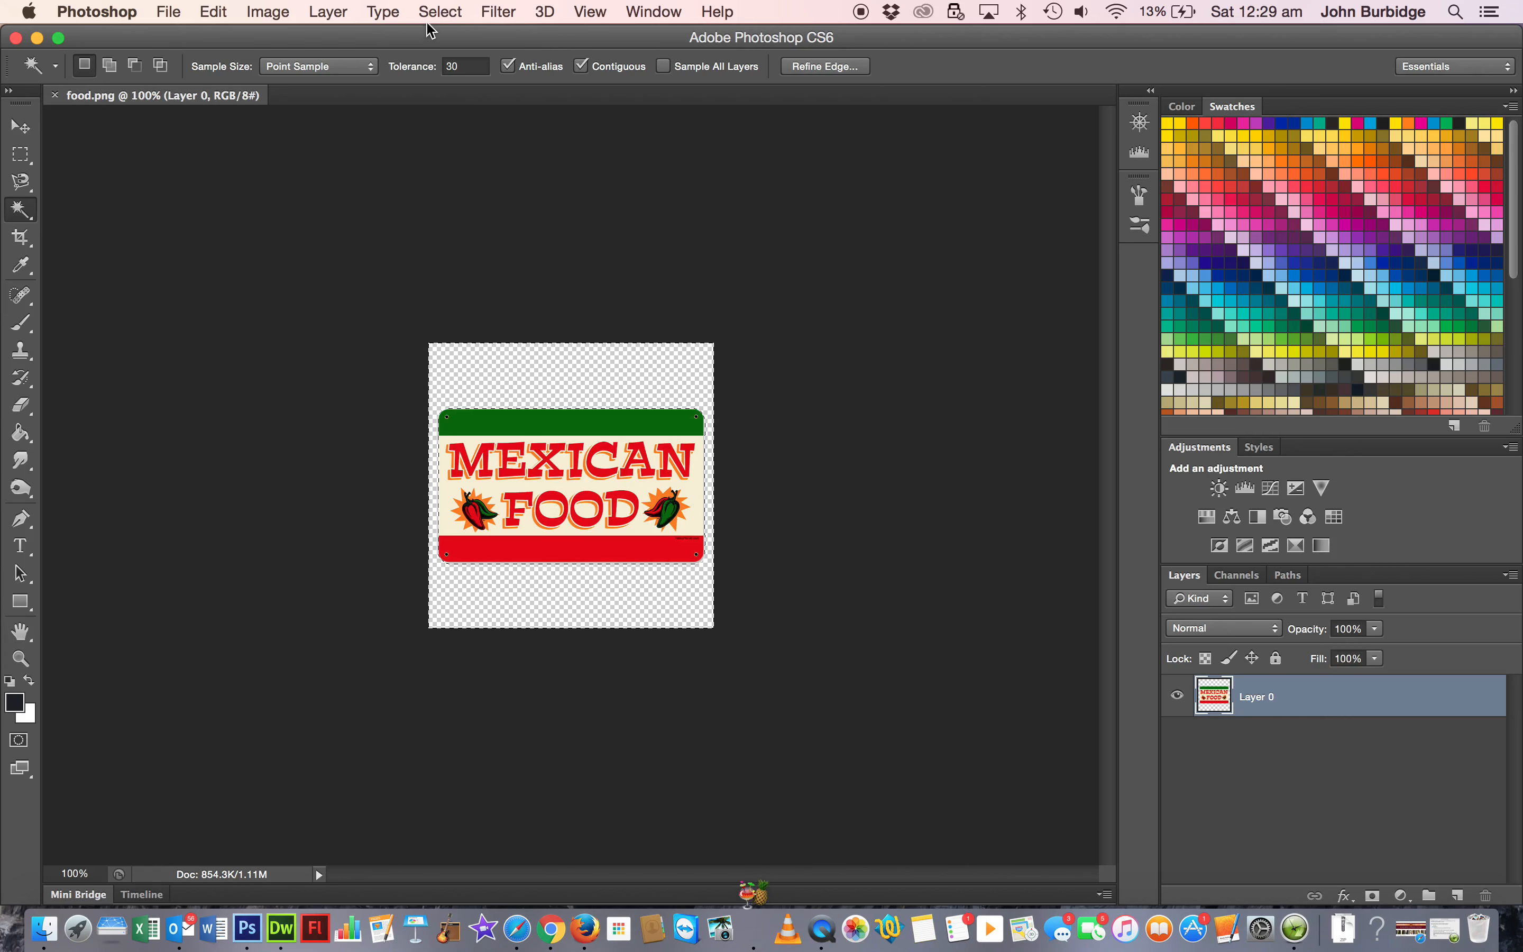
Clear the existing selection and select the entire image.
click(440, 11)
click(451, 58)
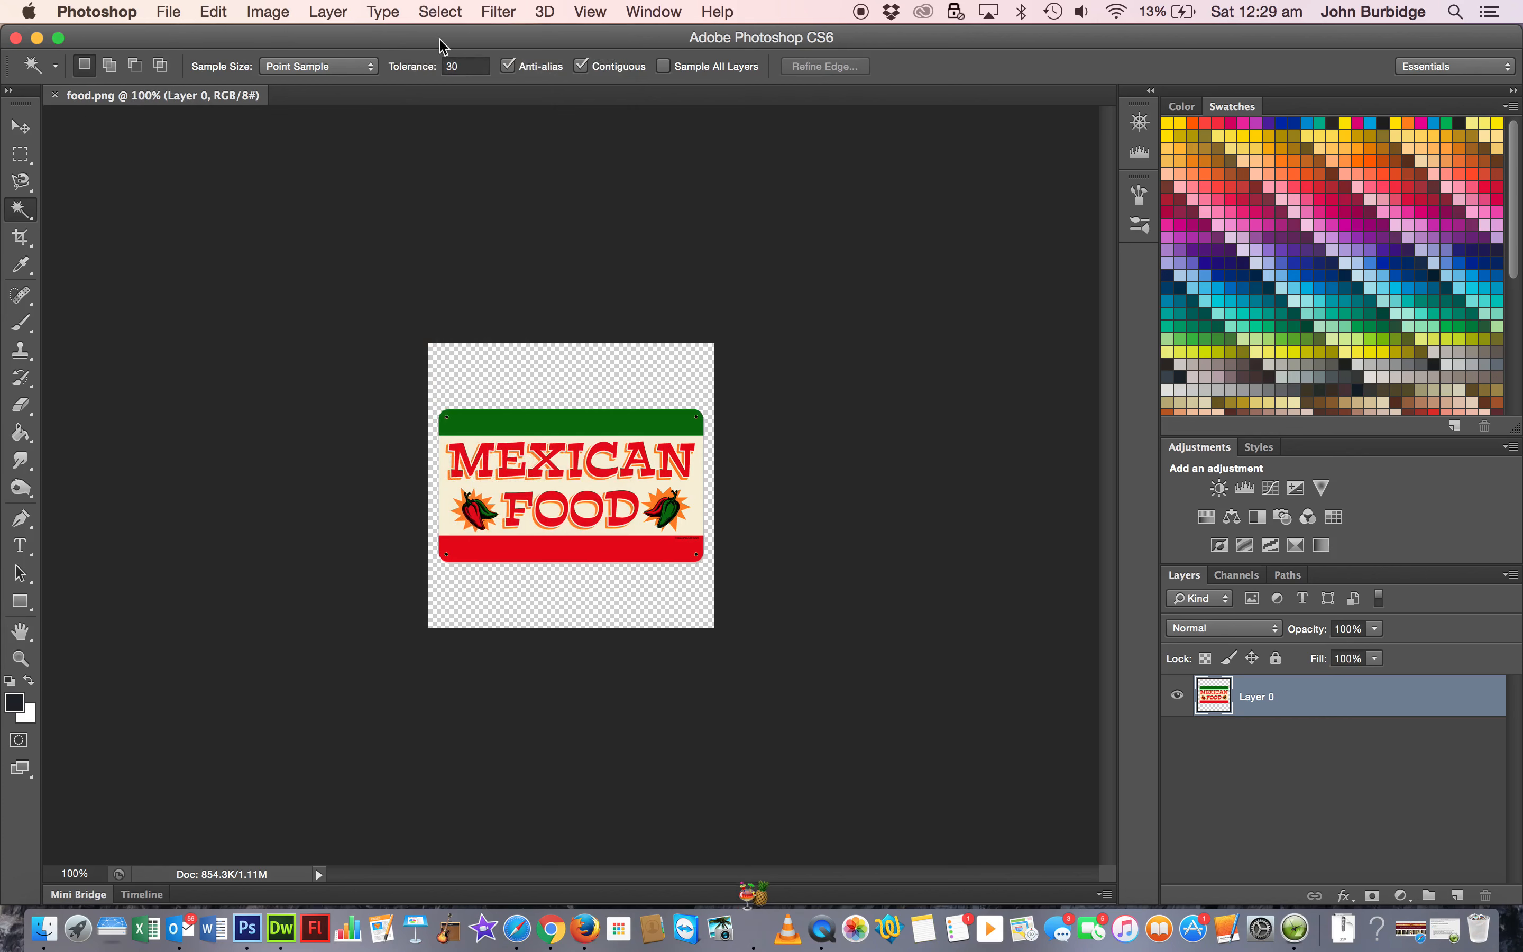
click(441, 13)
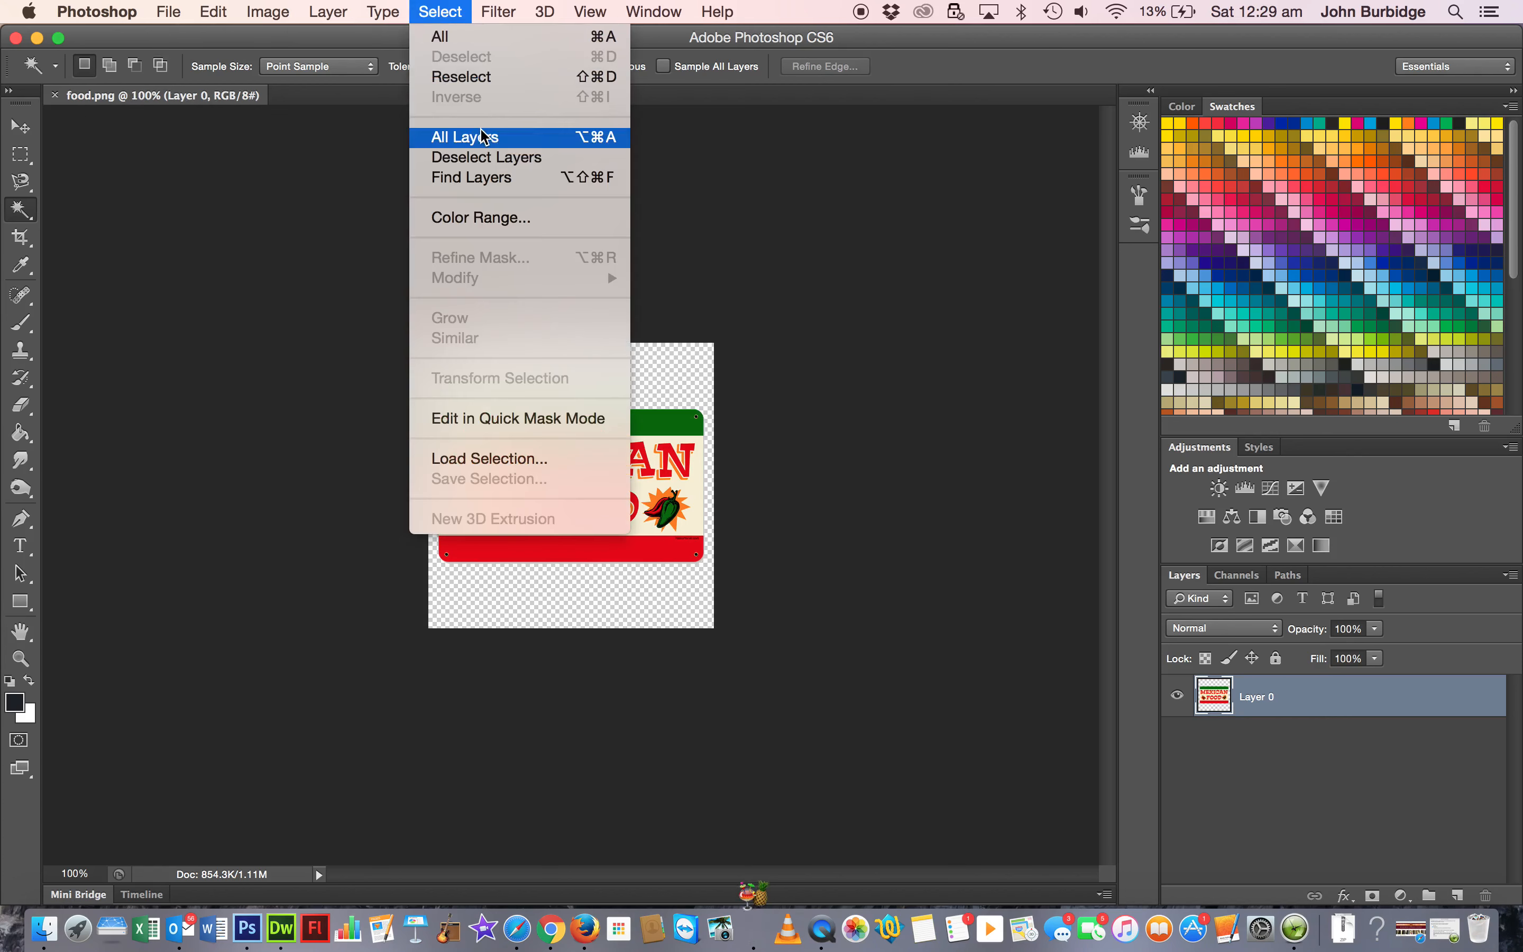
click(474, 42)
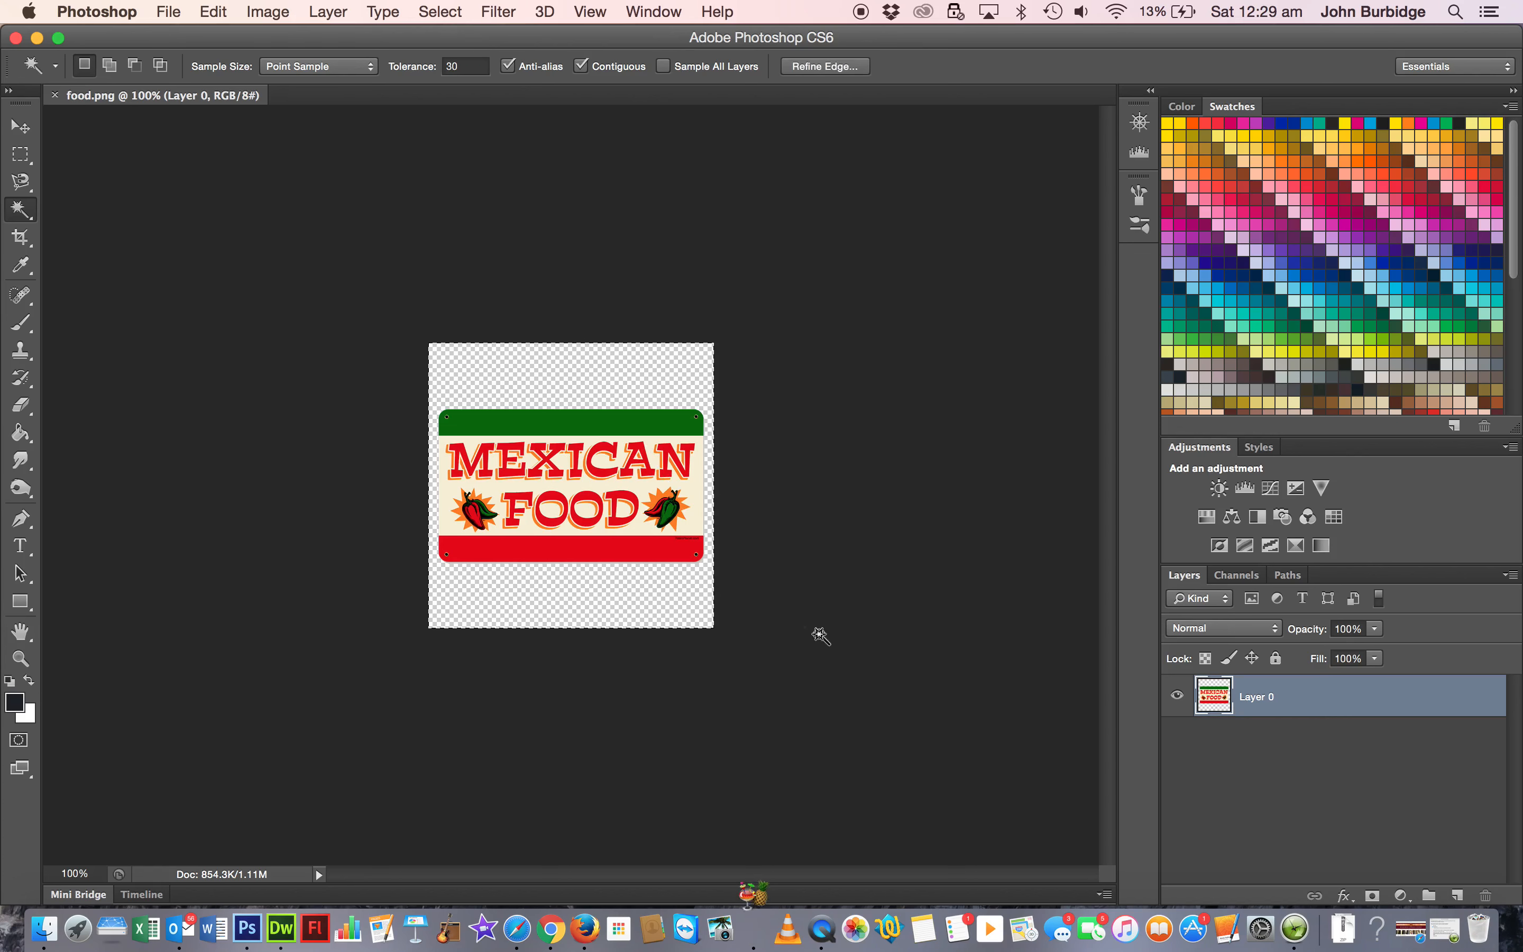
Apply a Bevel & Emboss effect to Layer 0 with depth 157%, size 32 px and soften 3 px.
click(1345, 897)
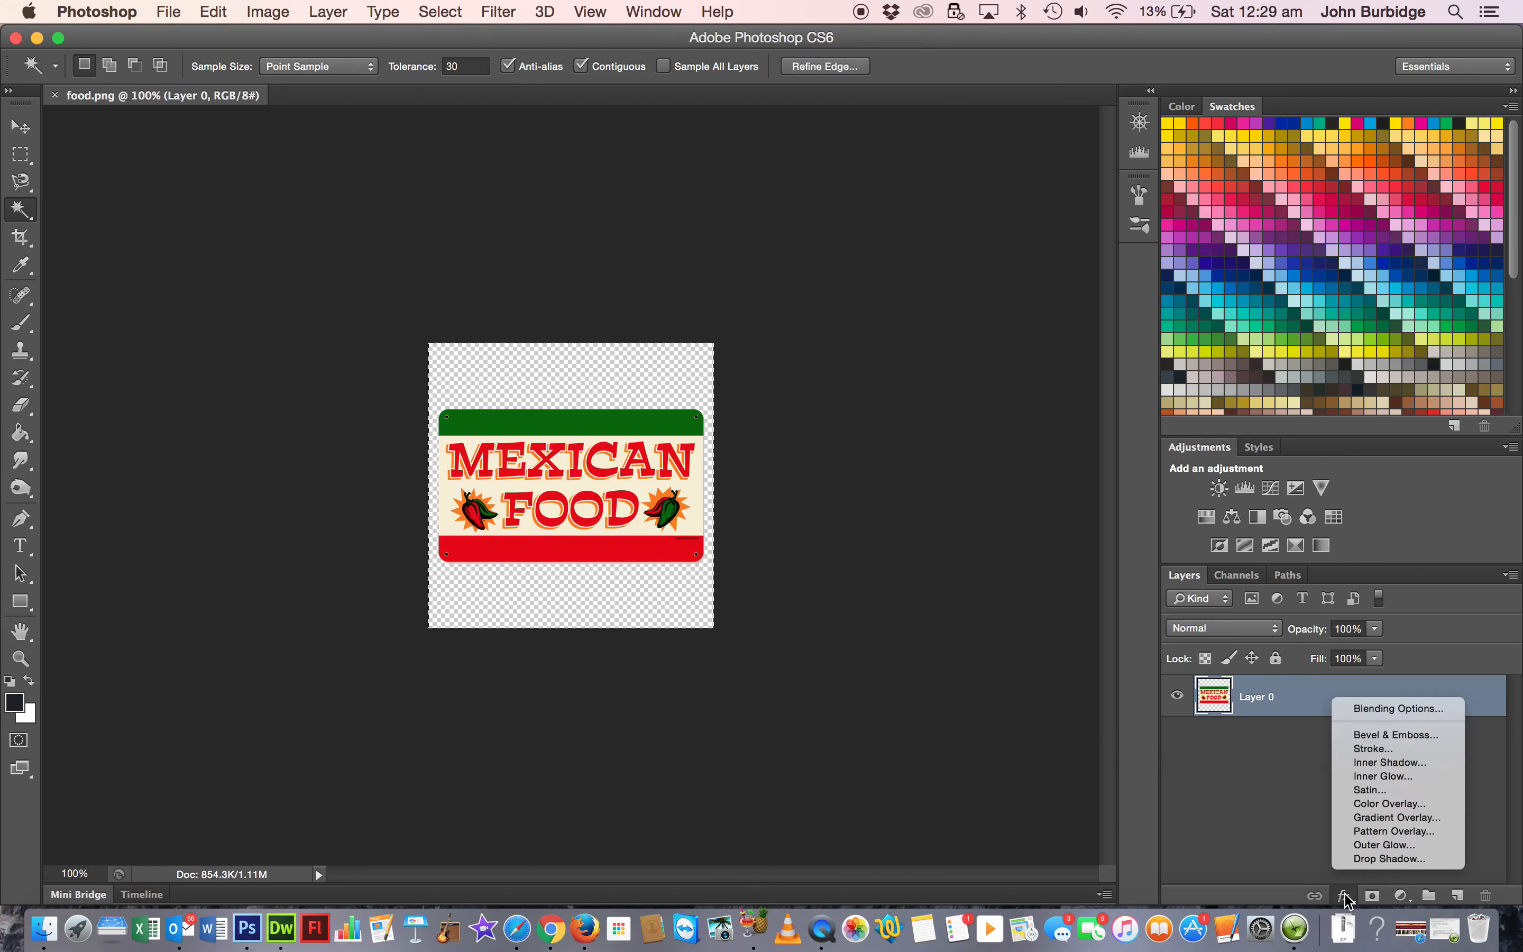
click(1358, 737)
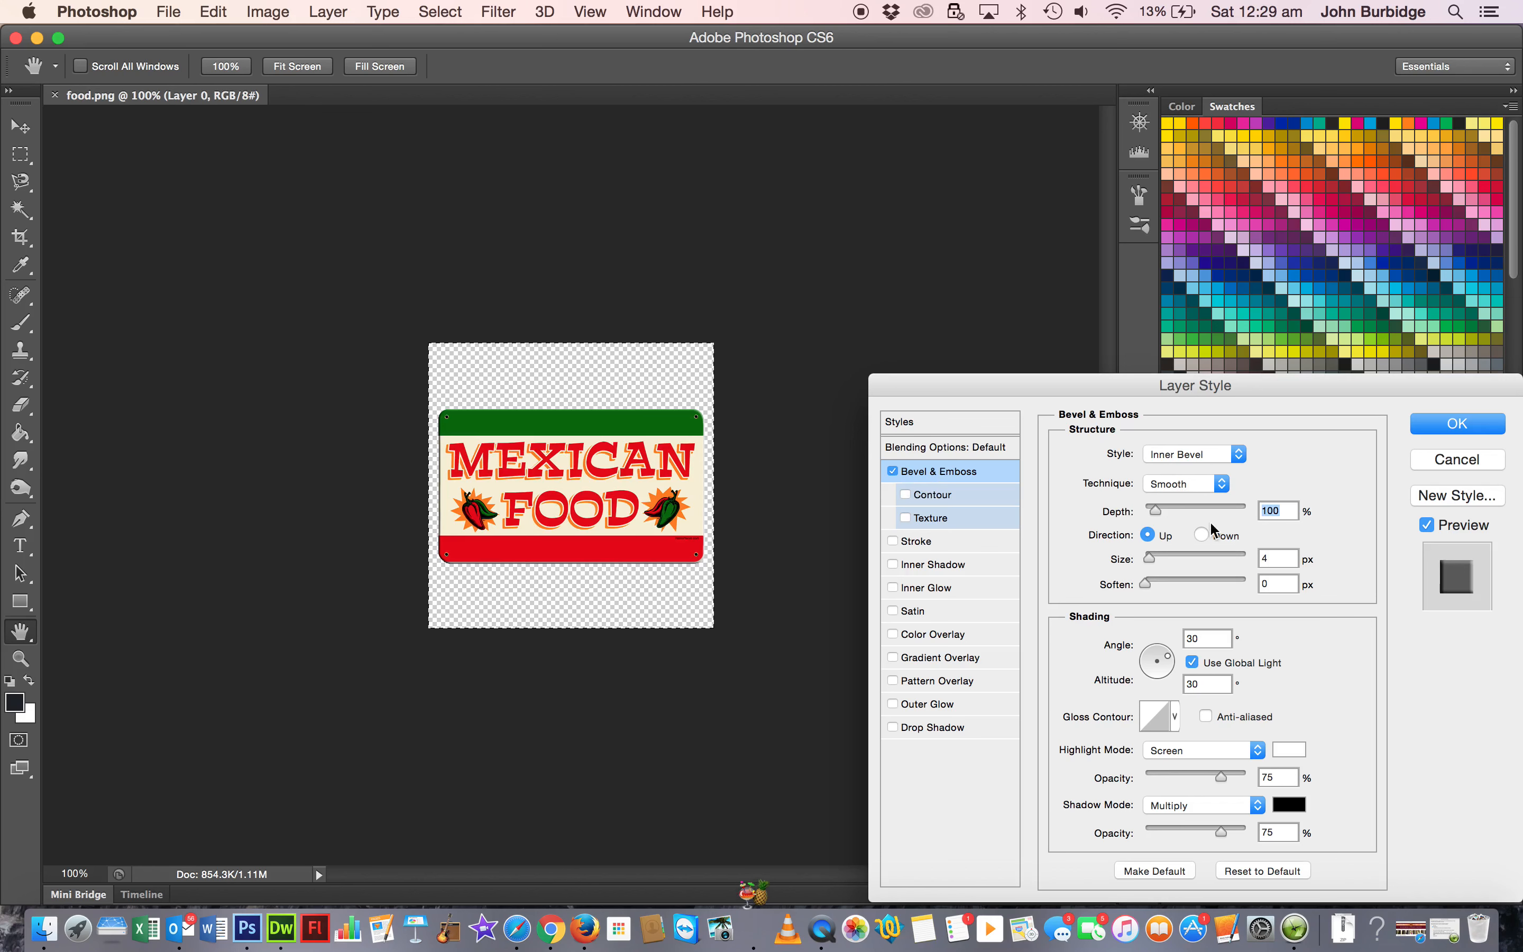
drag(1160, 516, 1160, 557)
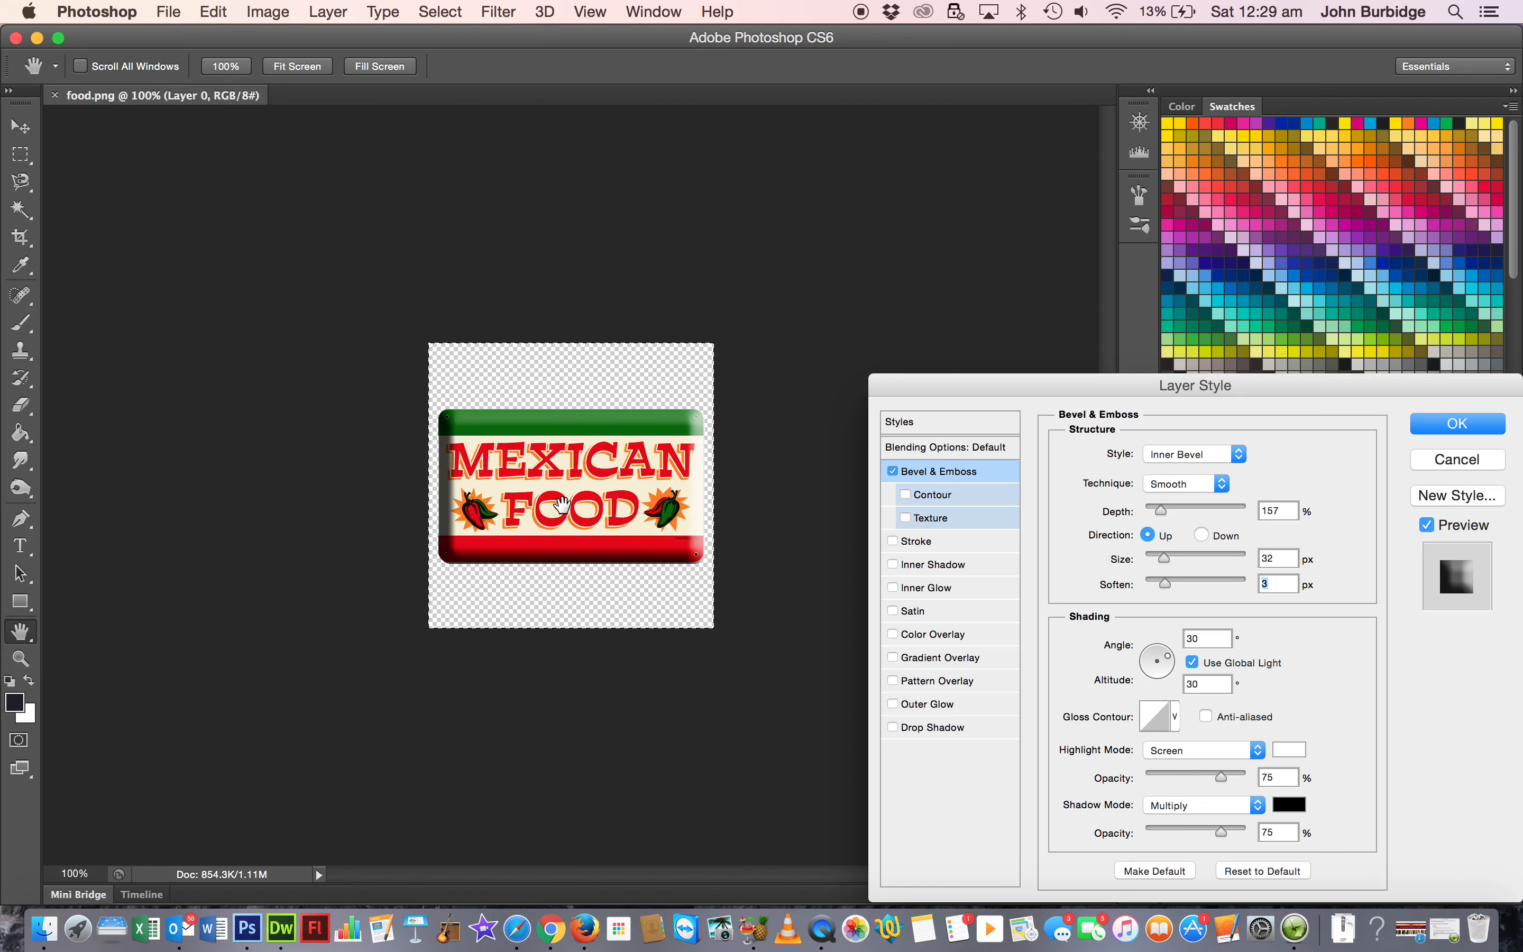
click(1455, 424)
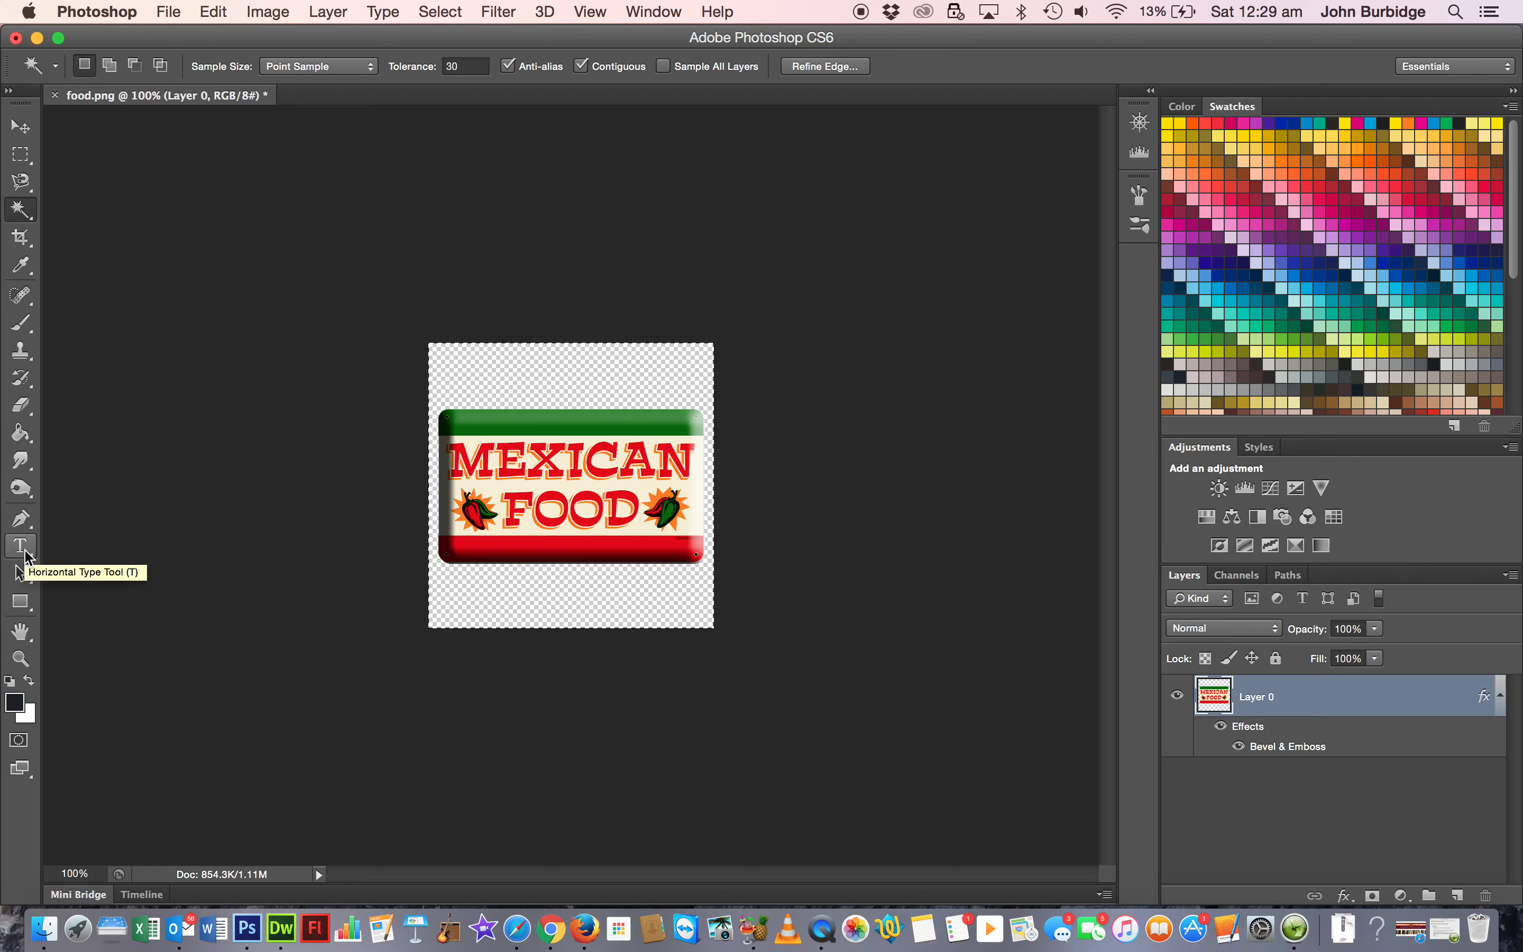
Add the text "MENU" over the sign in the Rosewood Std font.
click(25, 553)
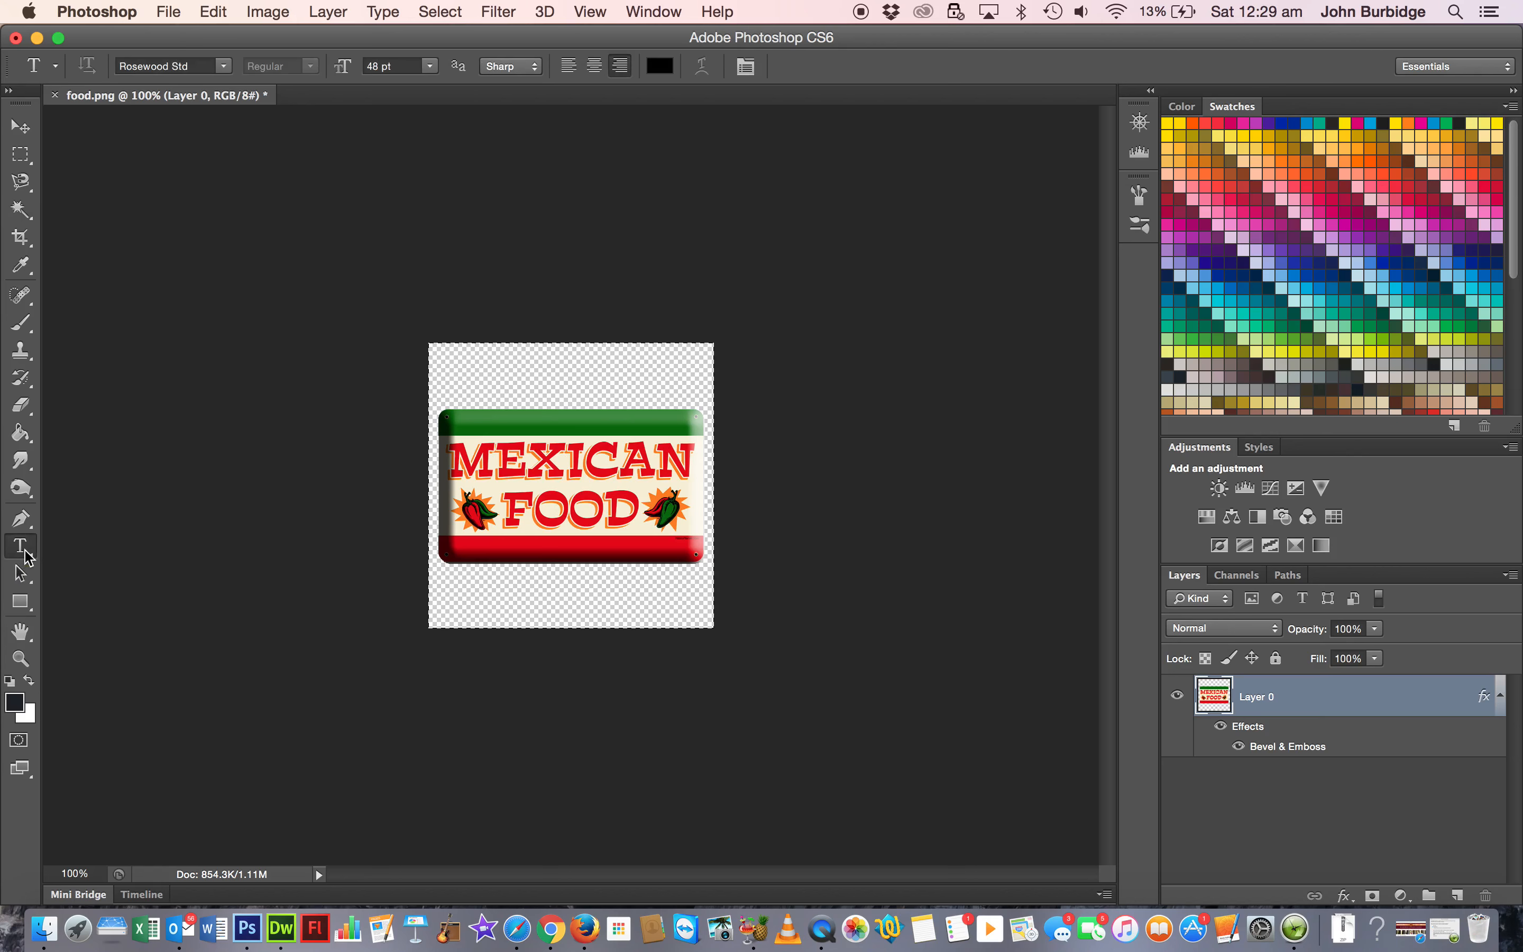
click(487, 487)
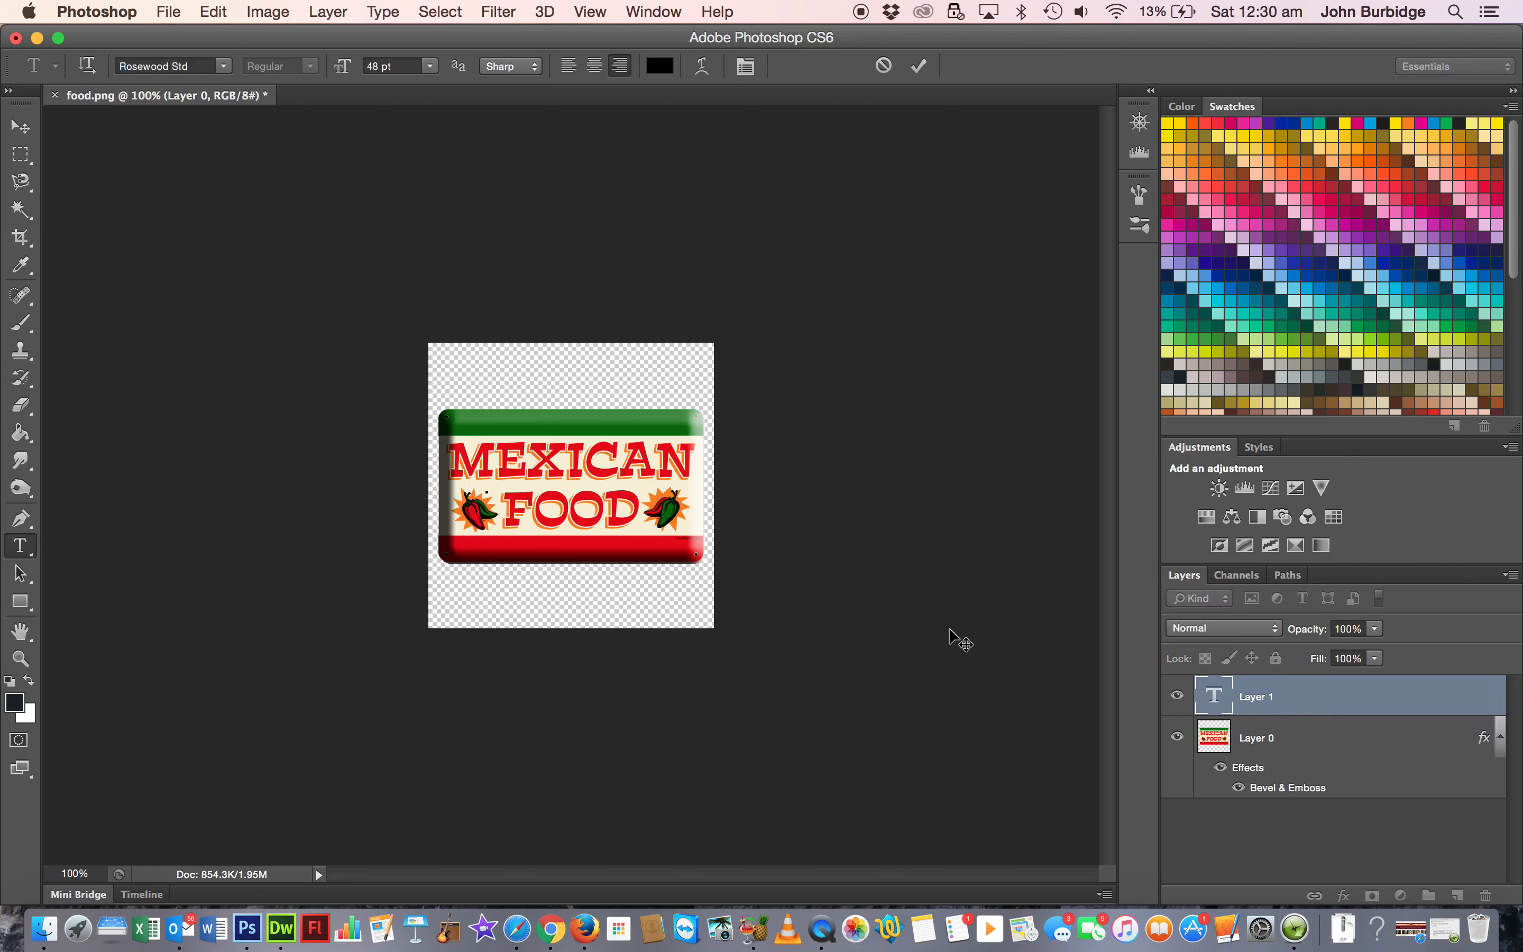
click(222, 70)
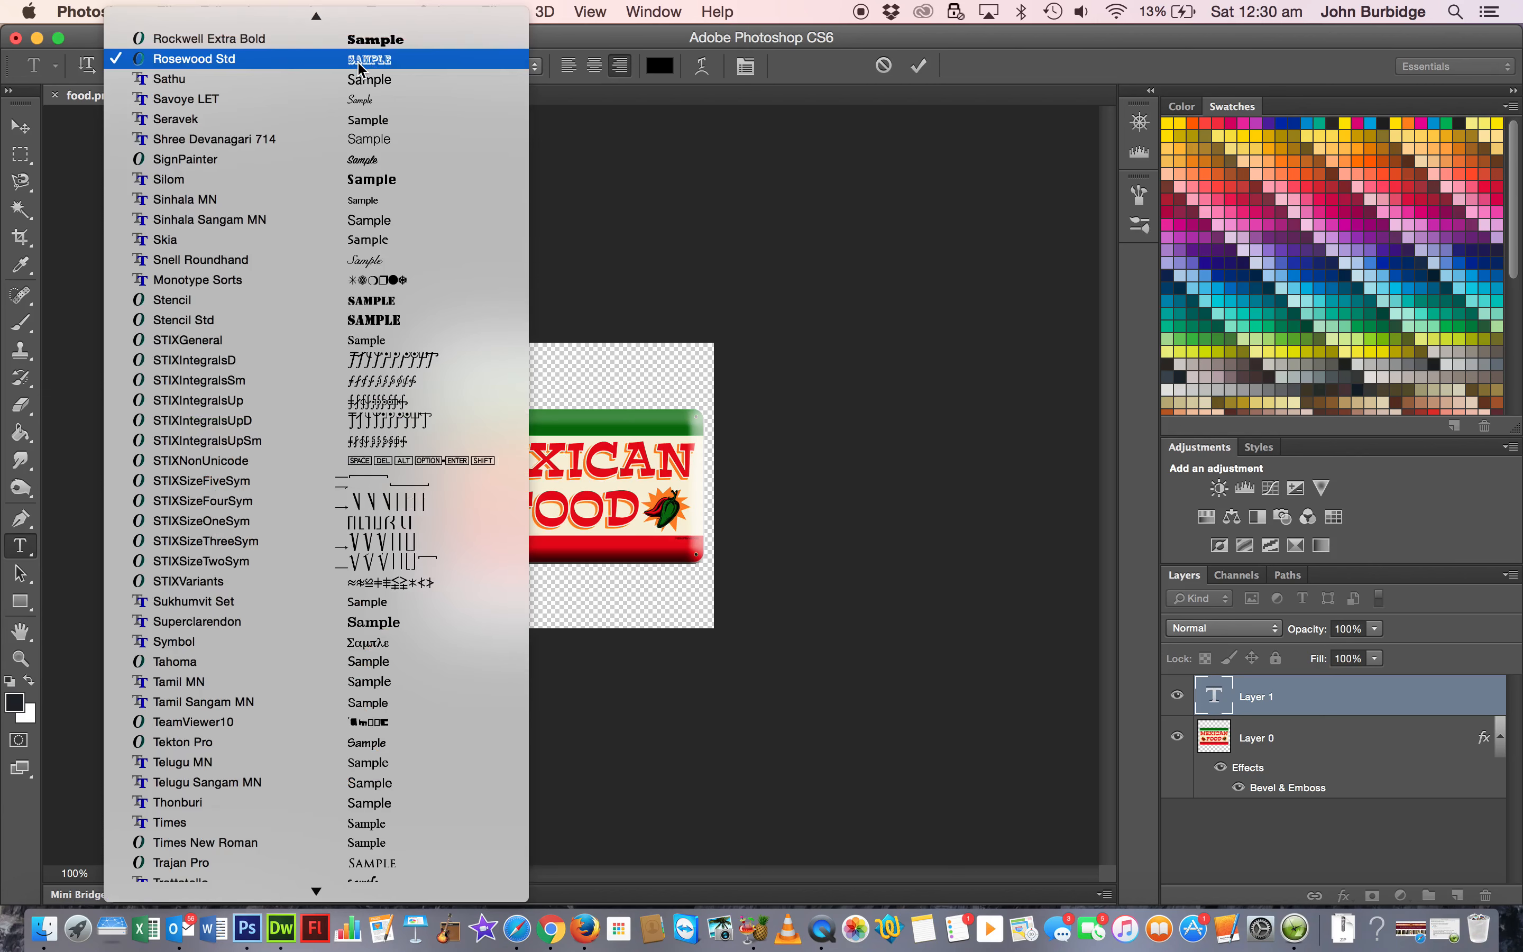
click(221, 59)
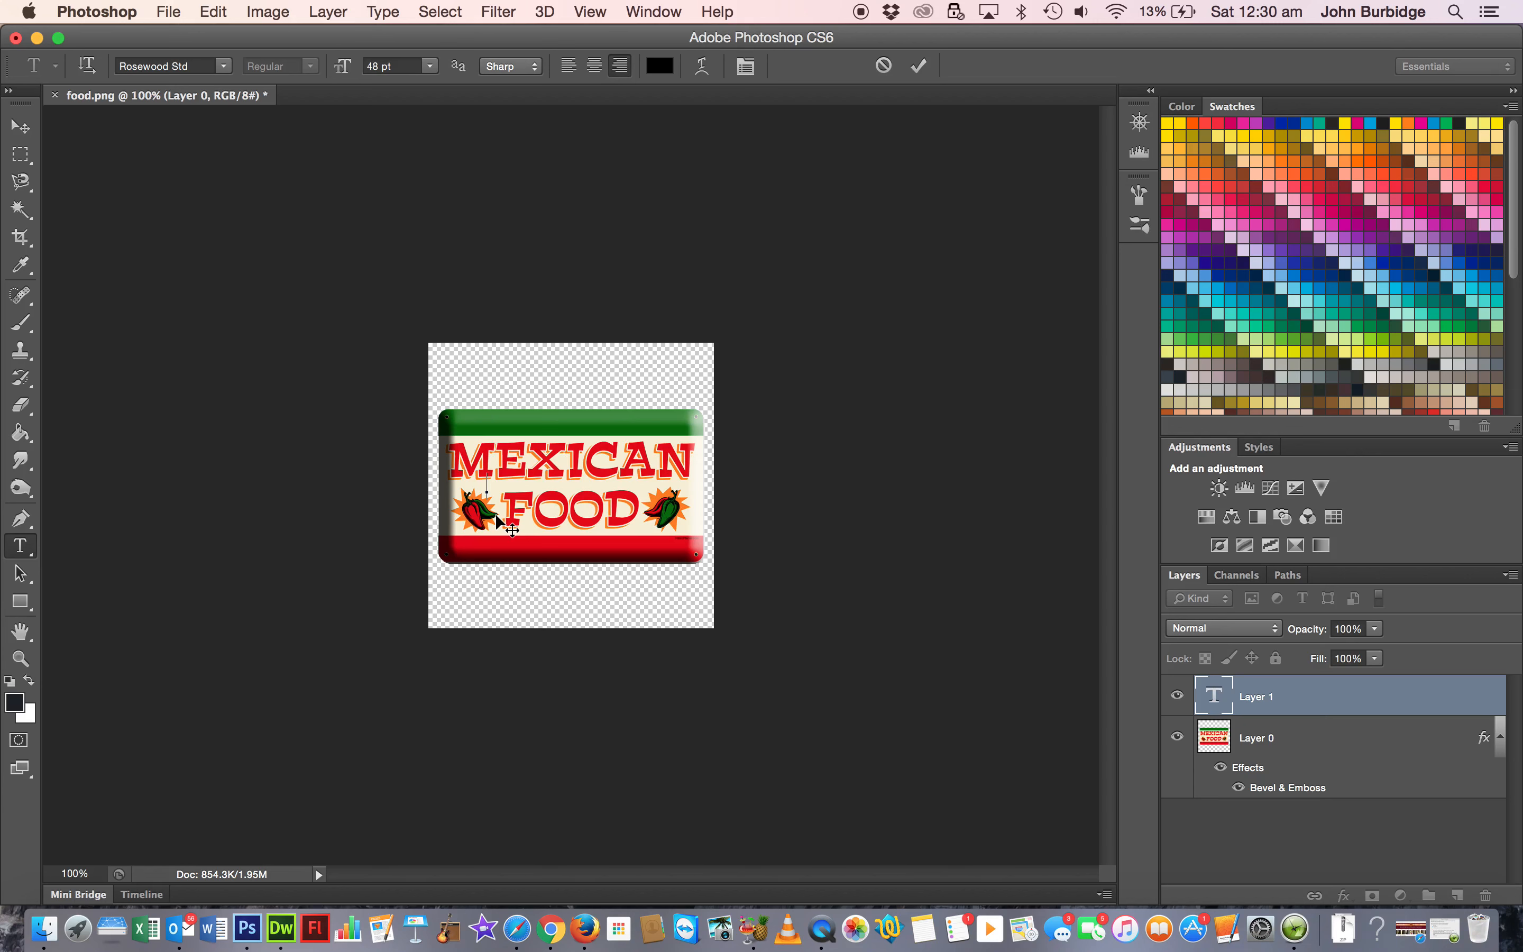
text(MENU)
Set the MENU text size to 72 pt and move the text to the middle of the sign.
key(super+a)
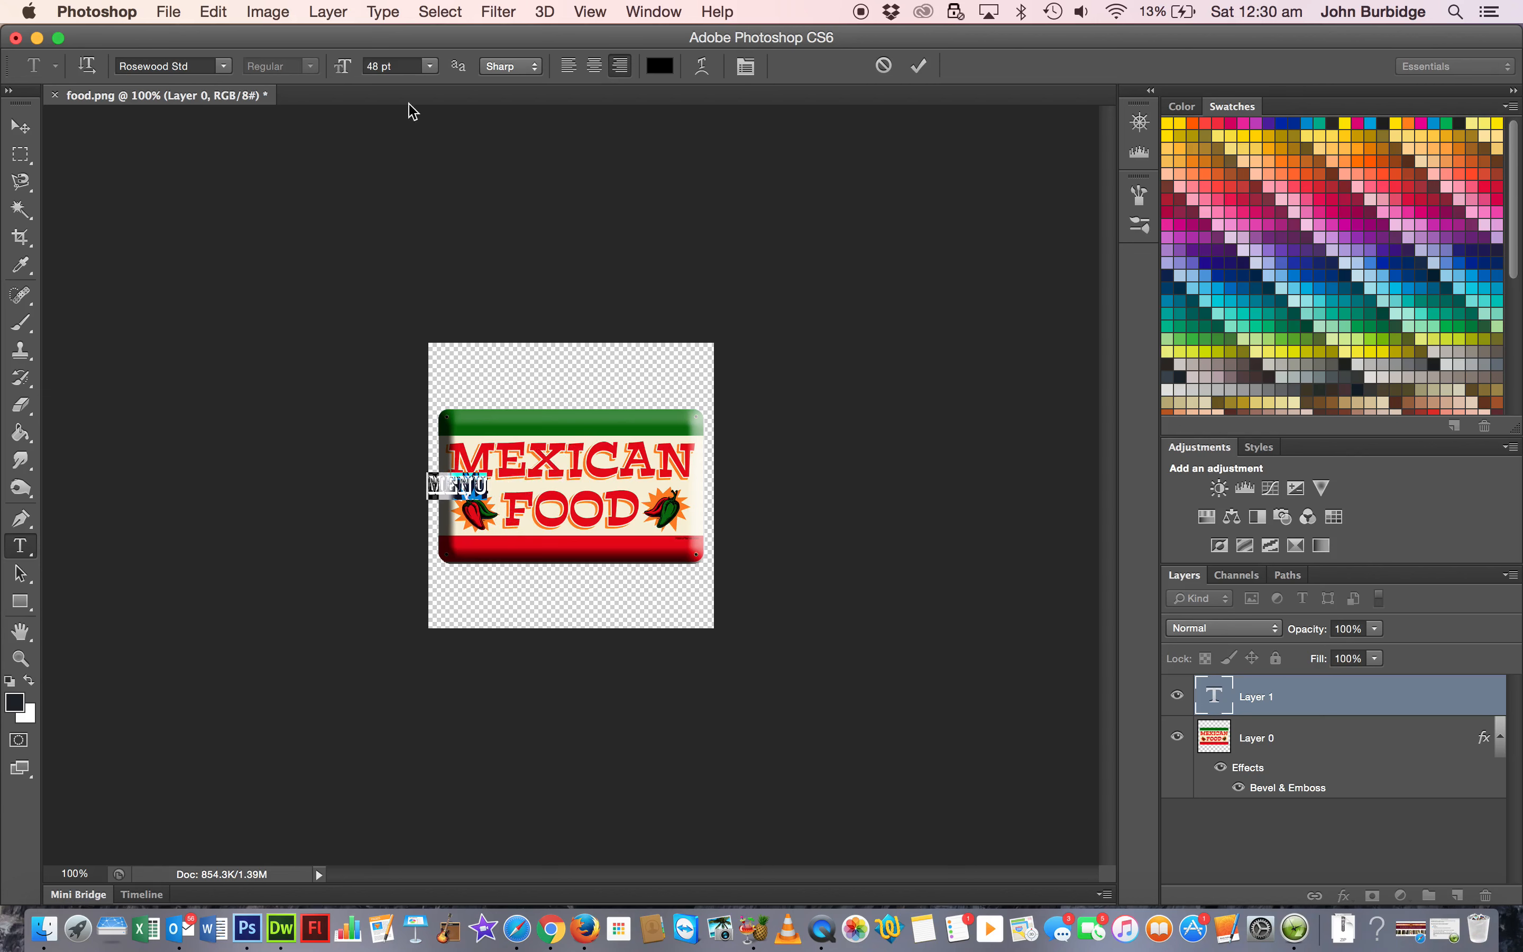
click(432, 66)
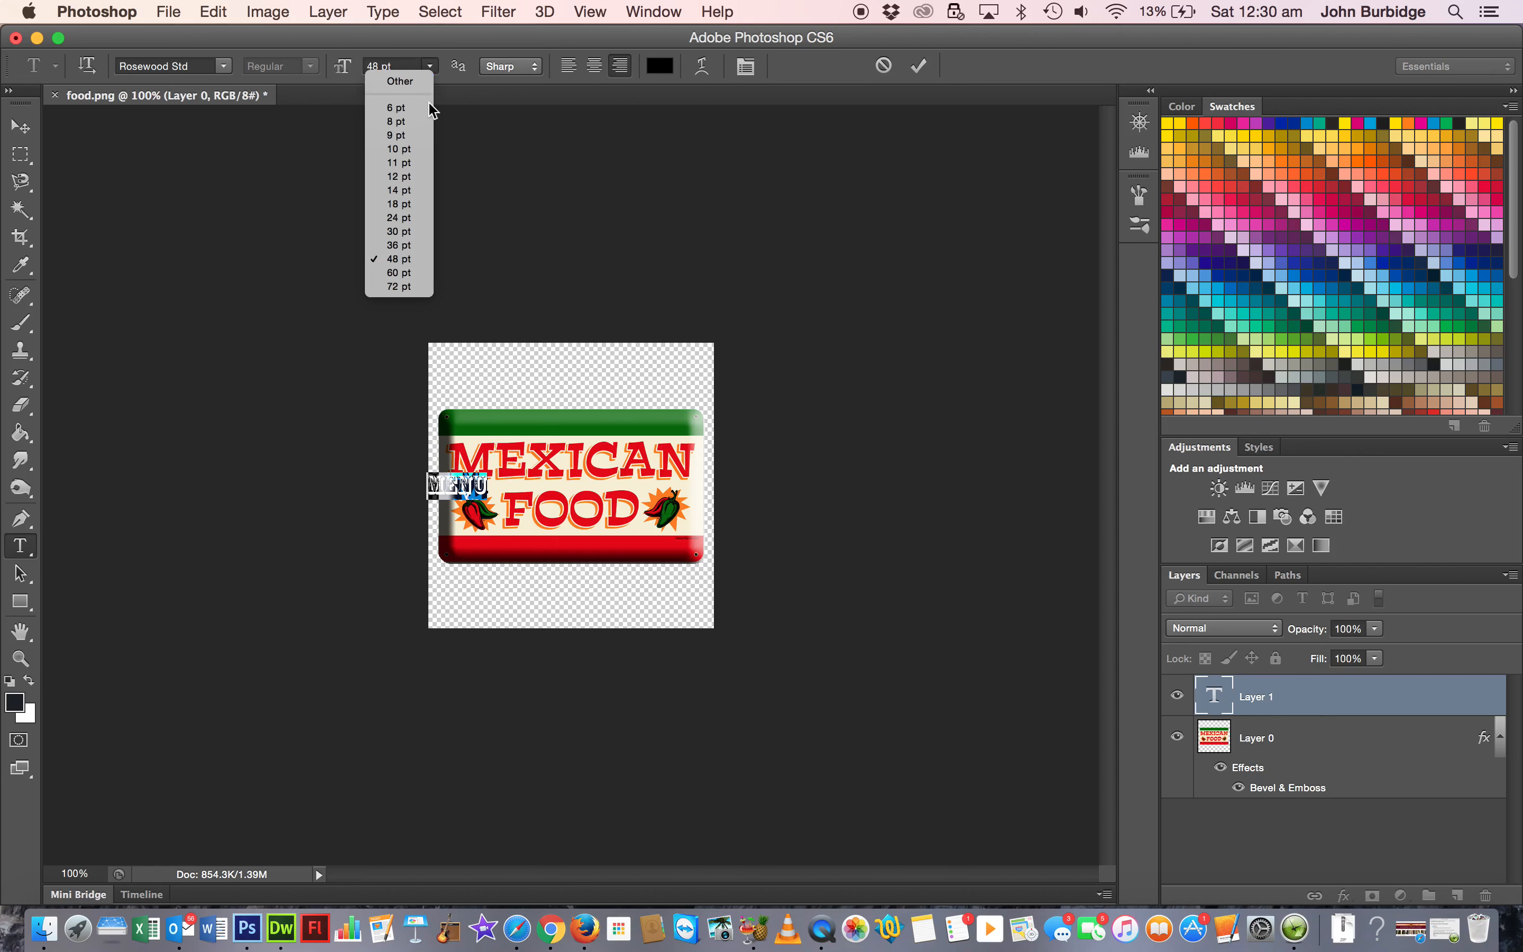
click(414, 274)
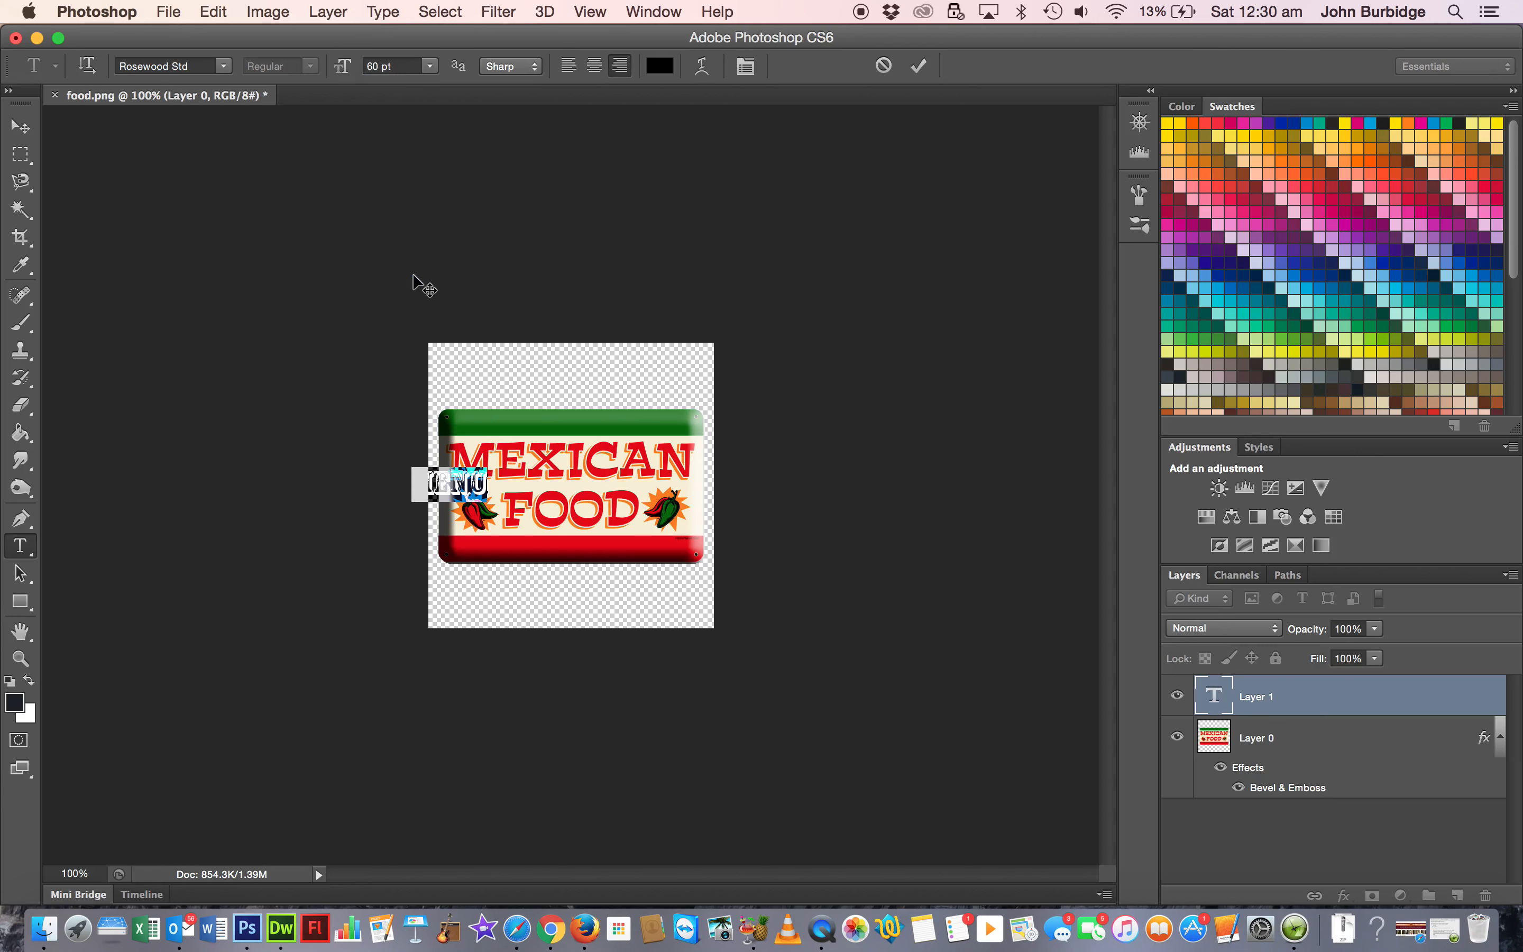
click(430, 66)
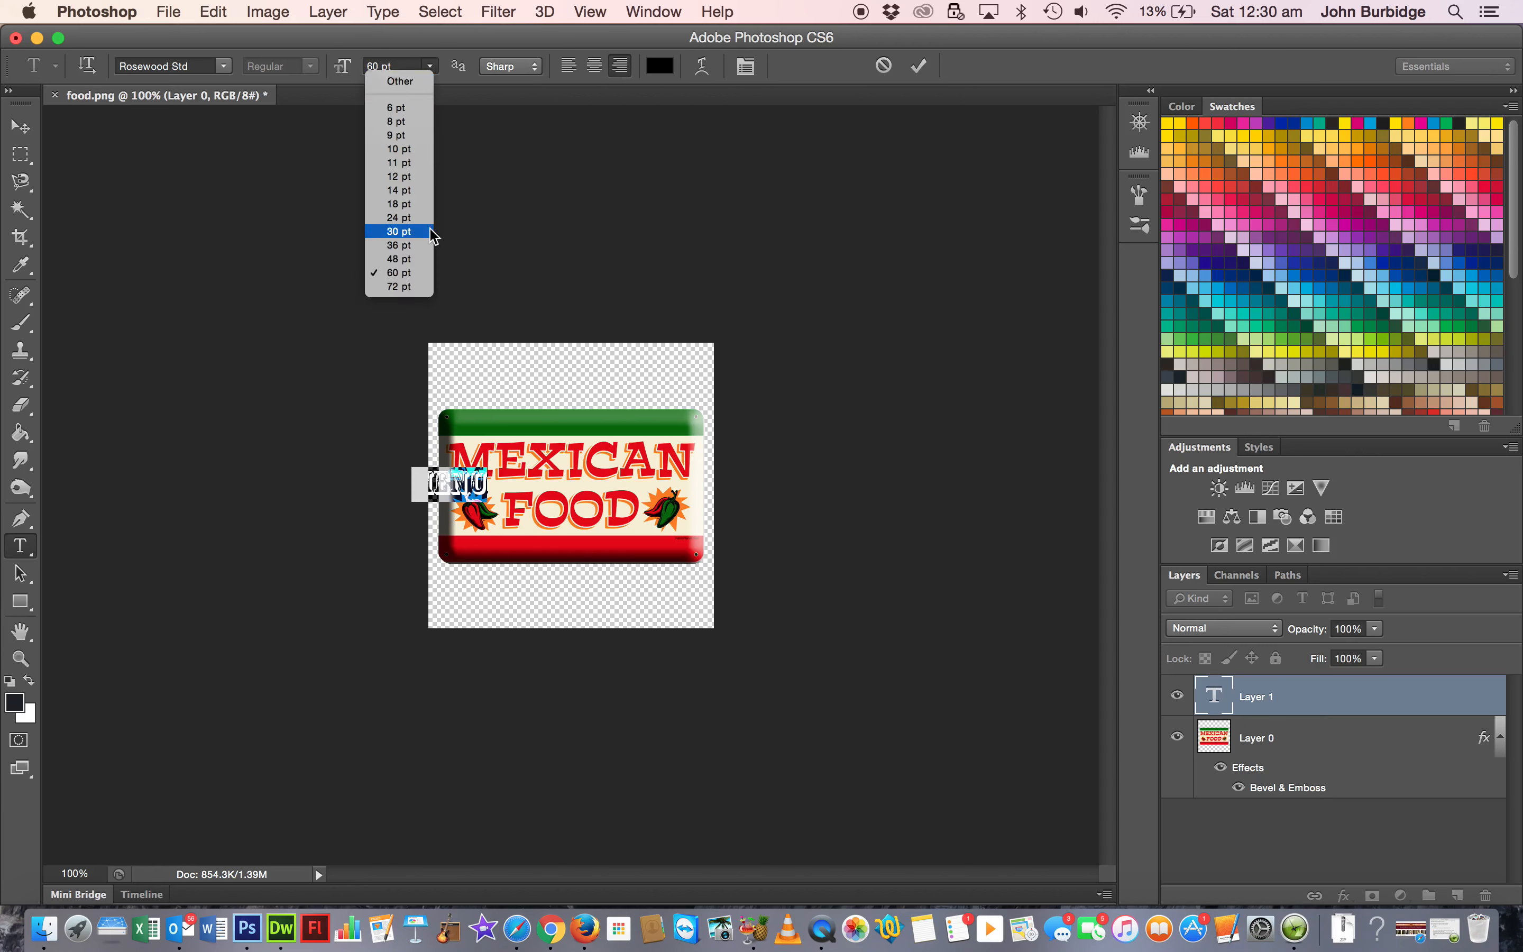
click(421, 288)
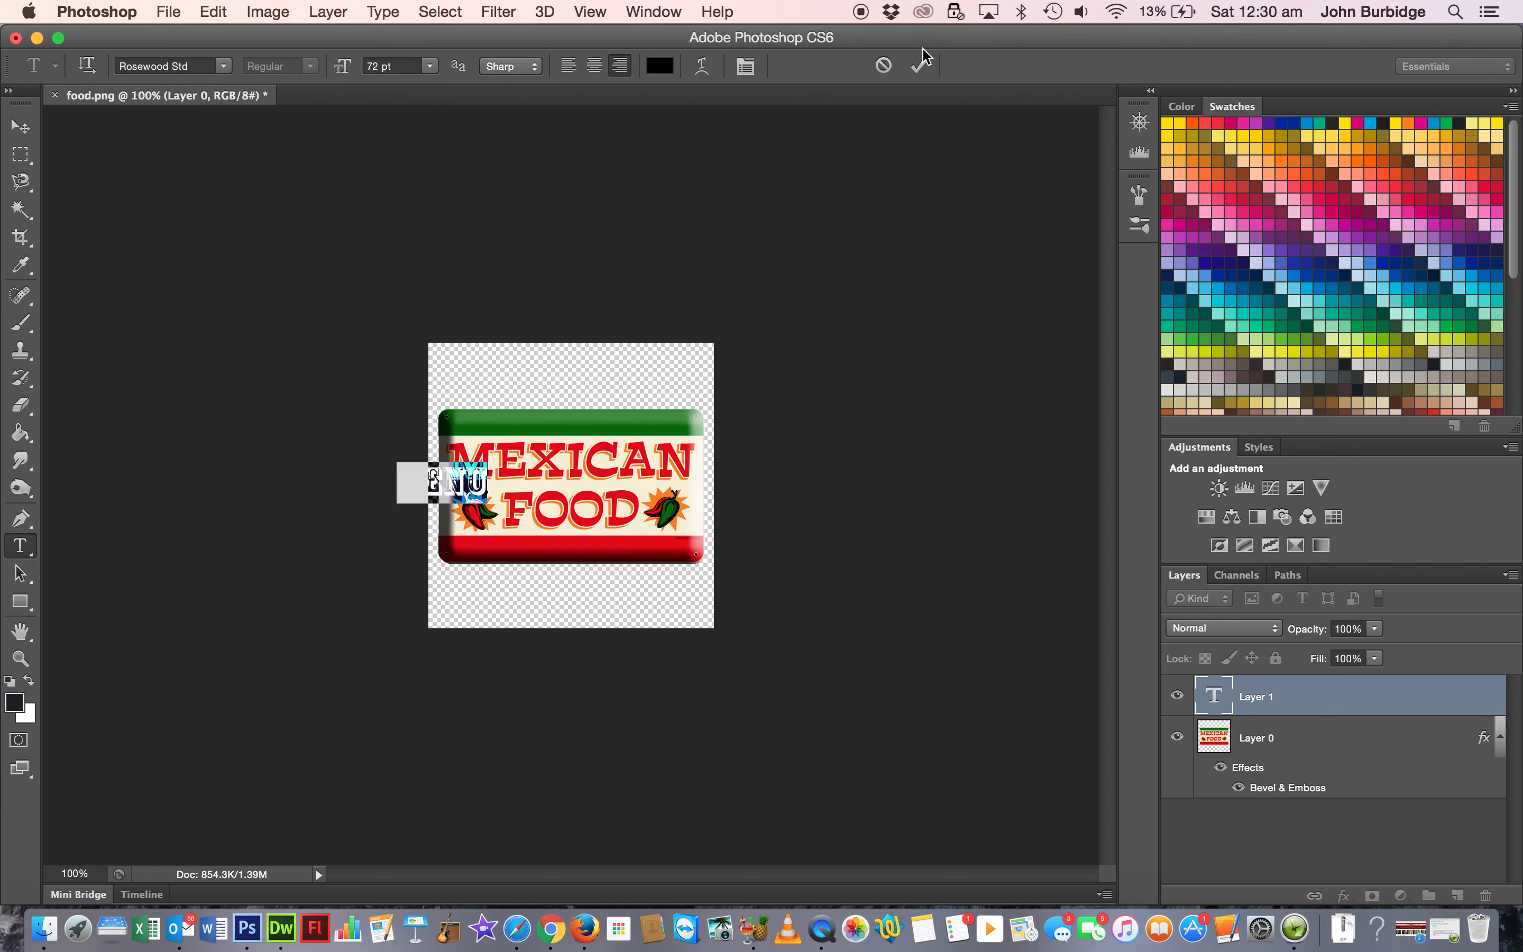
click(918, 65)
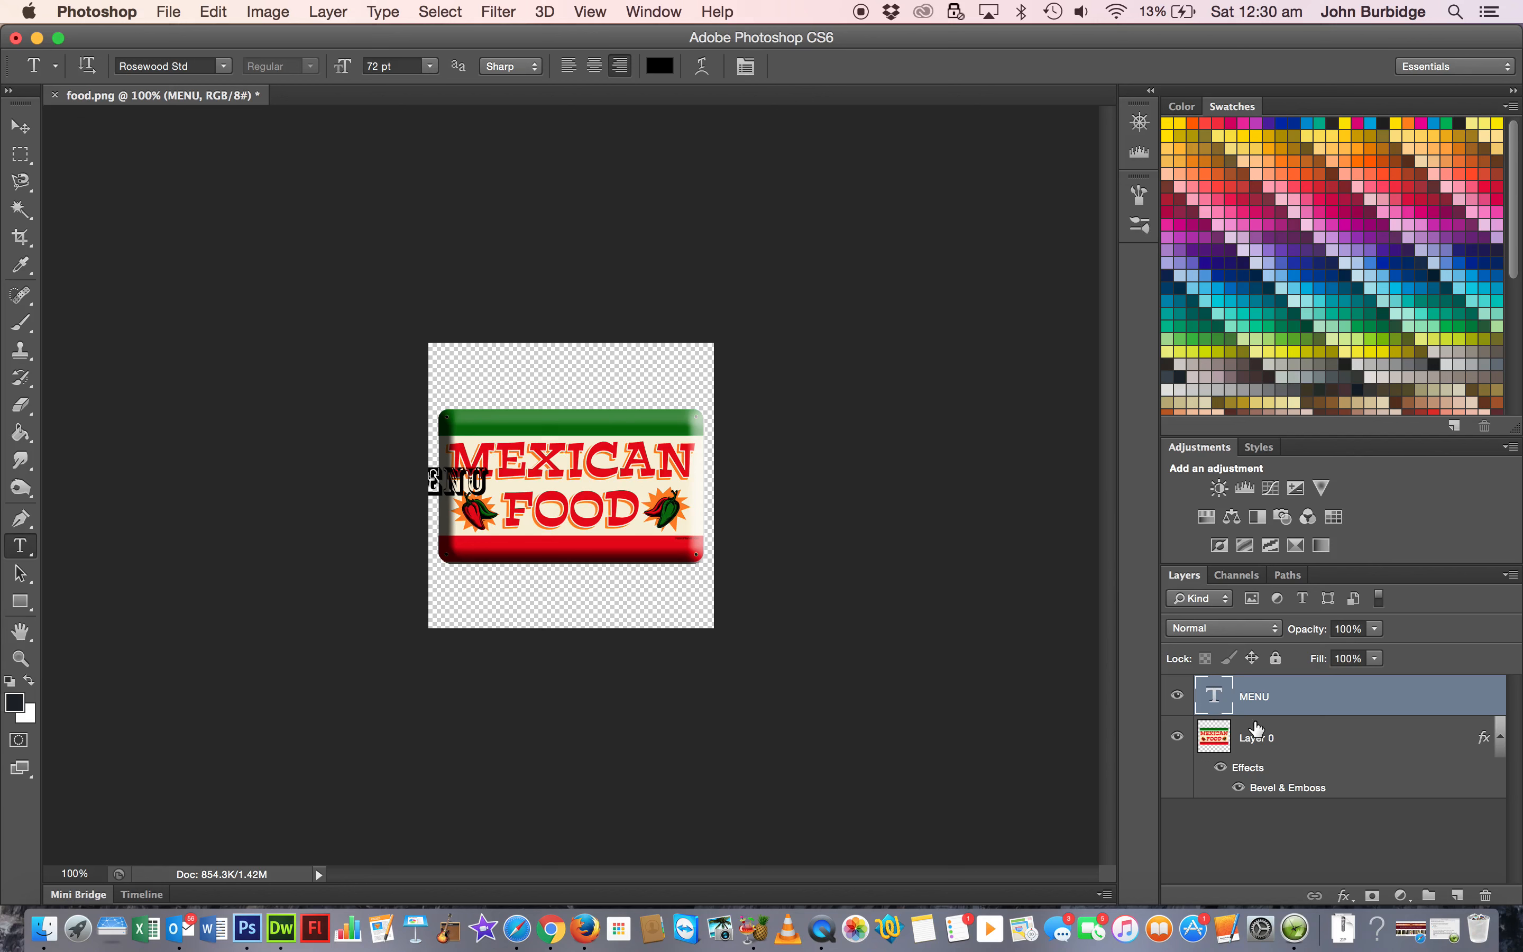
click(20, 126)
drag(466, 483, 602, 490)
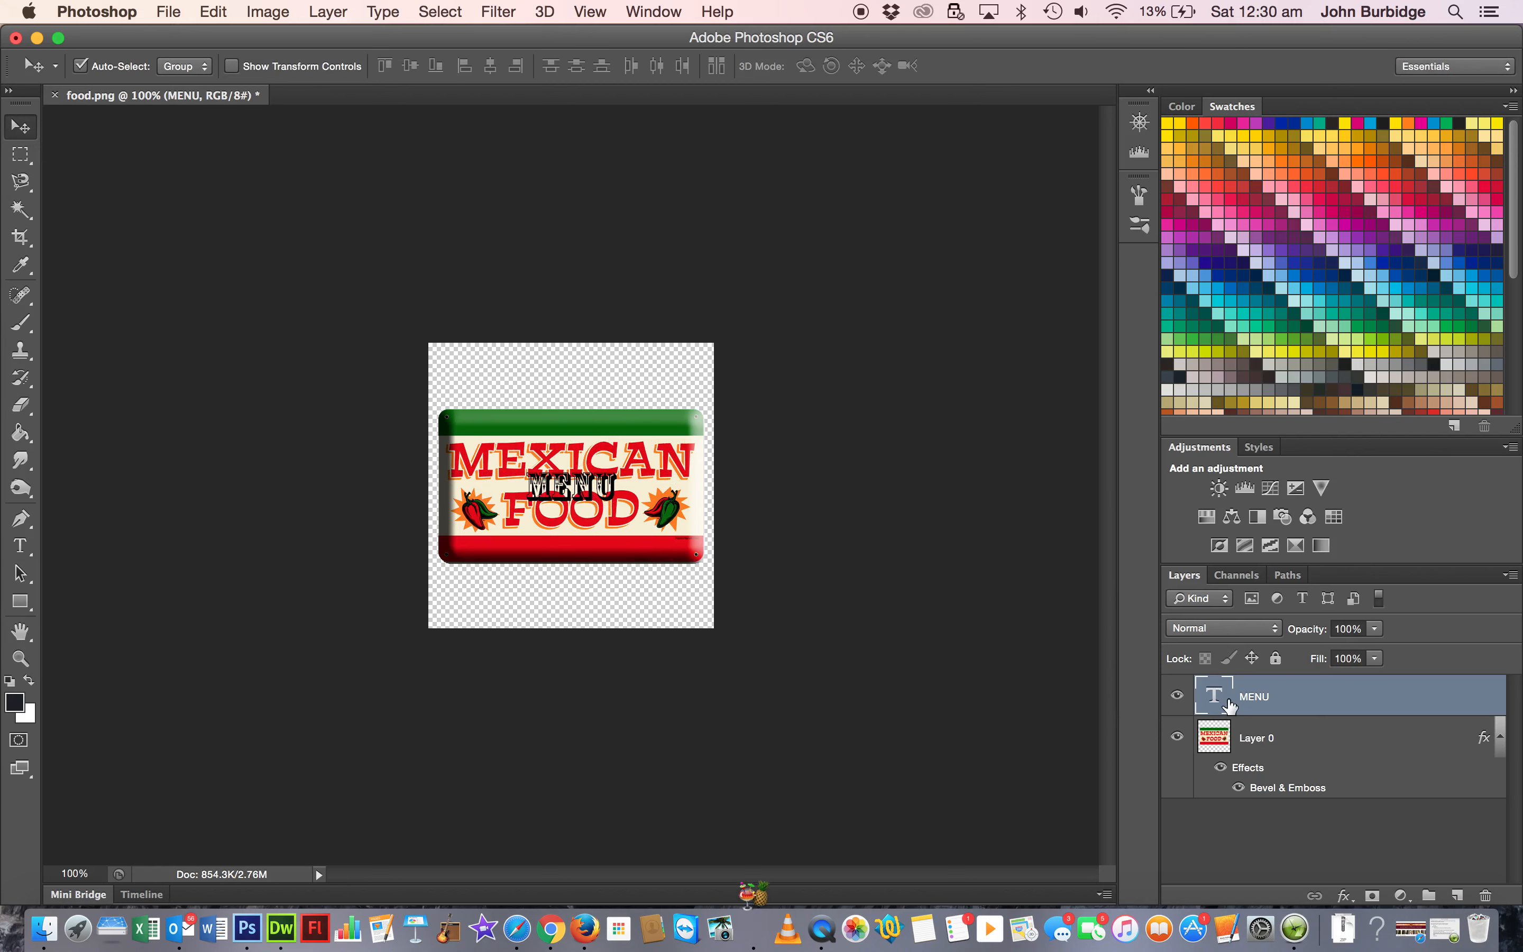
Enlarge the MENU text to 150 pt.
double_click(1215, 694)
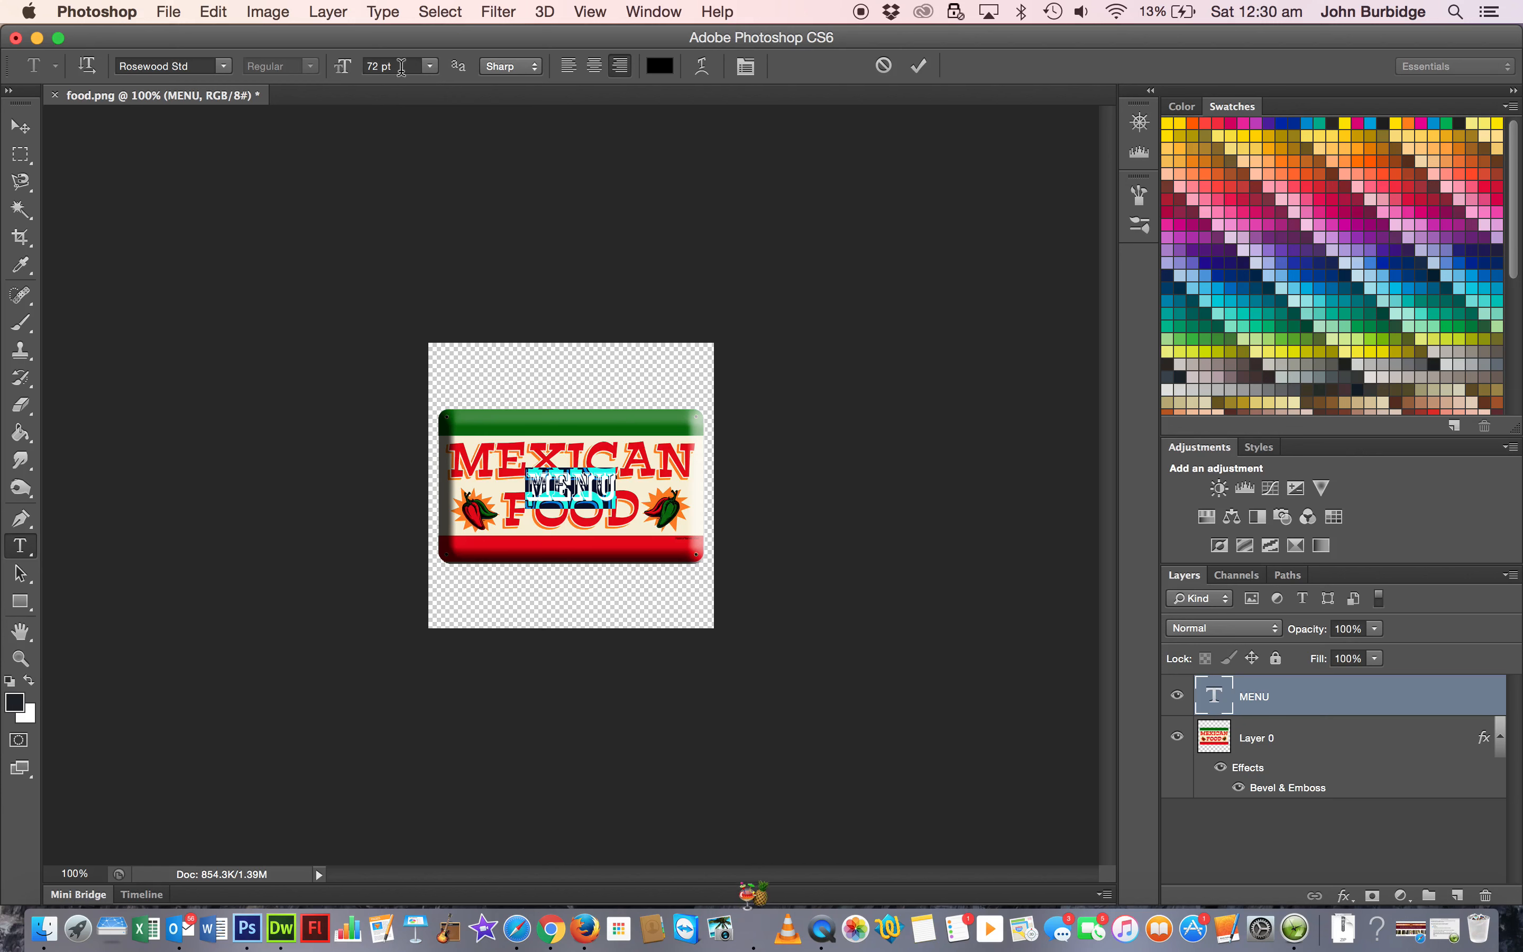
click(430, 76)
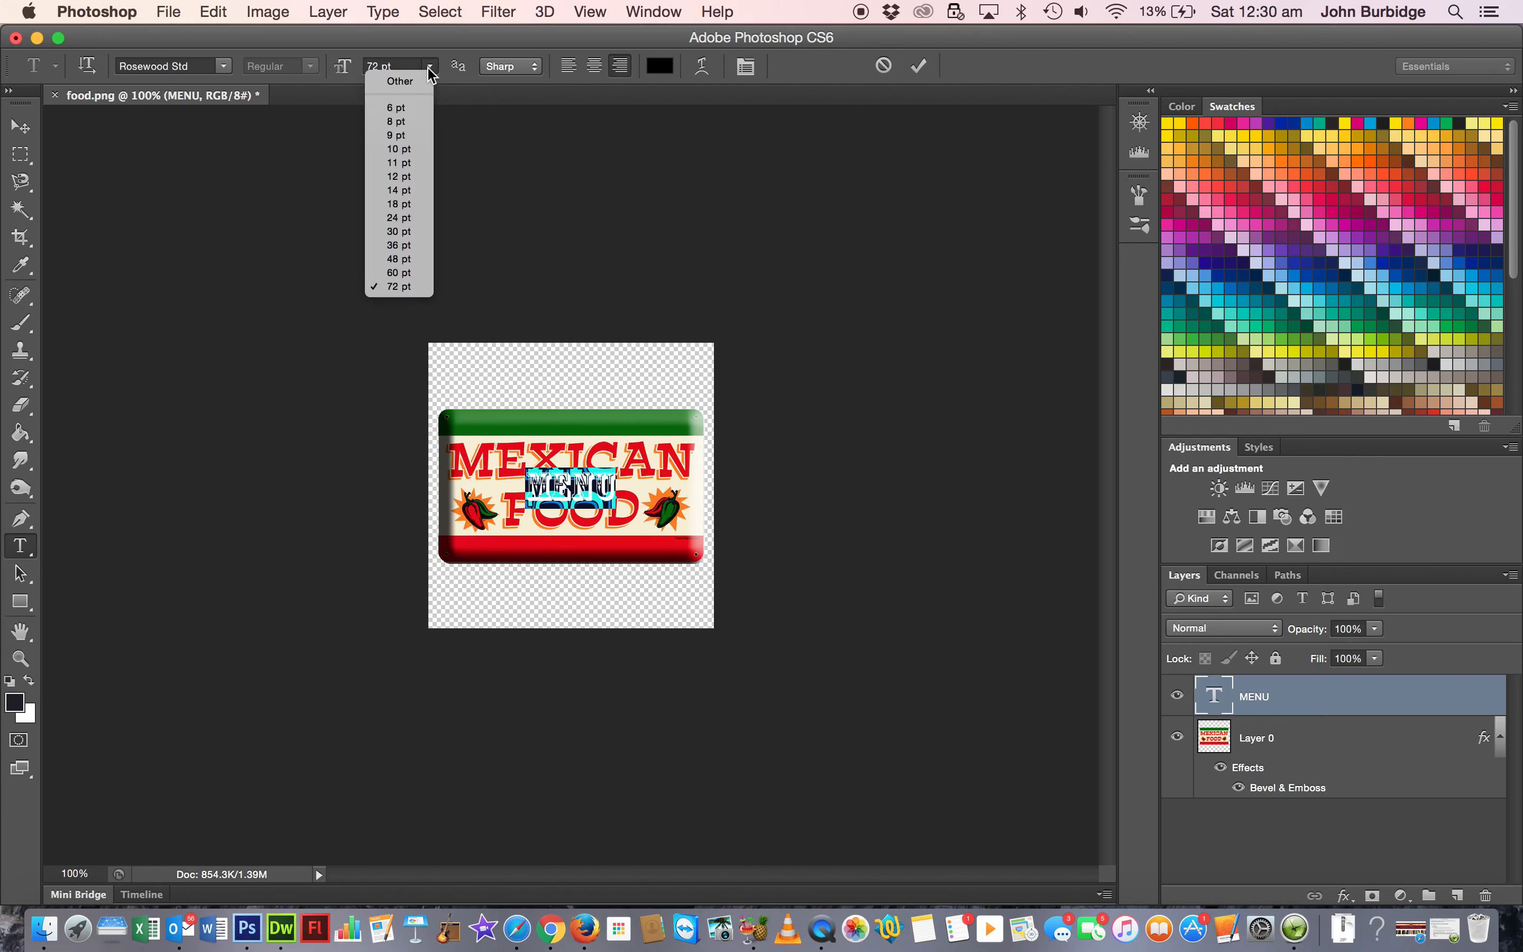
click(397, 60)
click(399, 67)
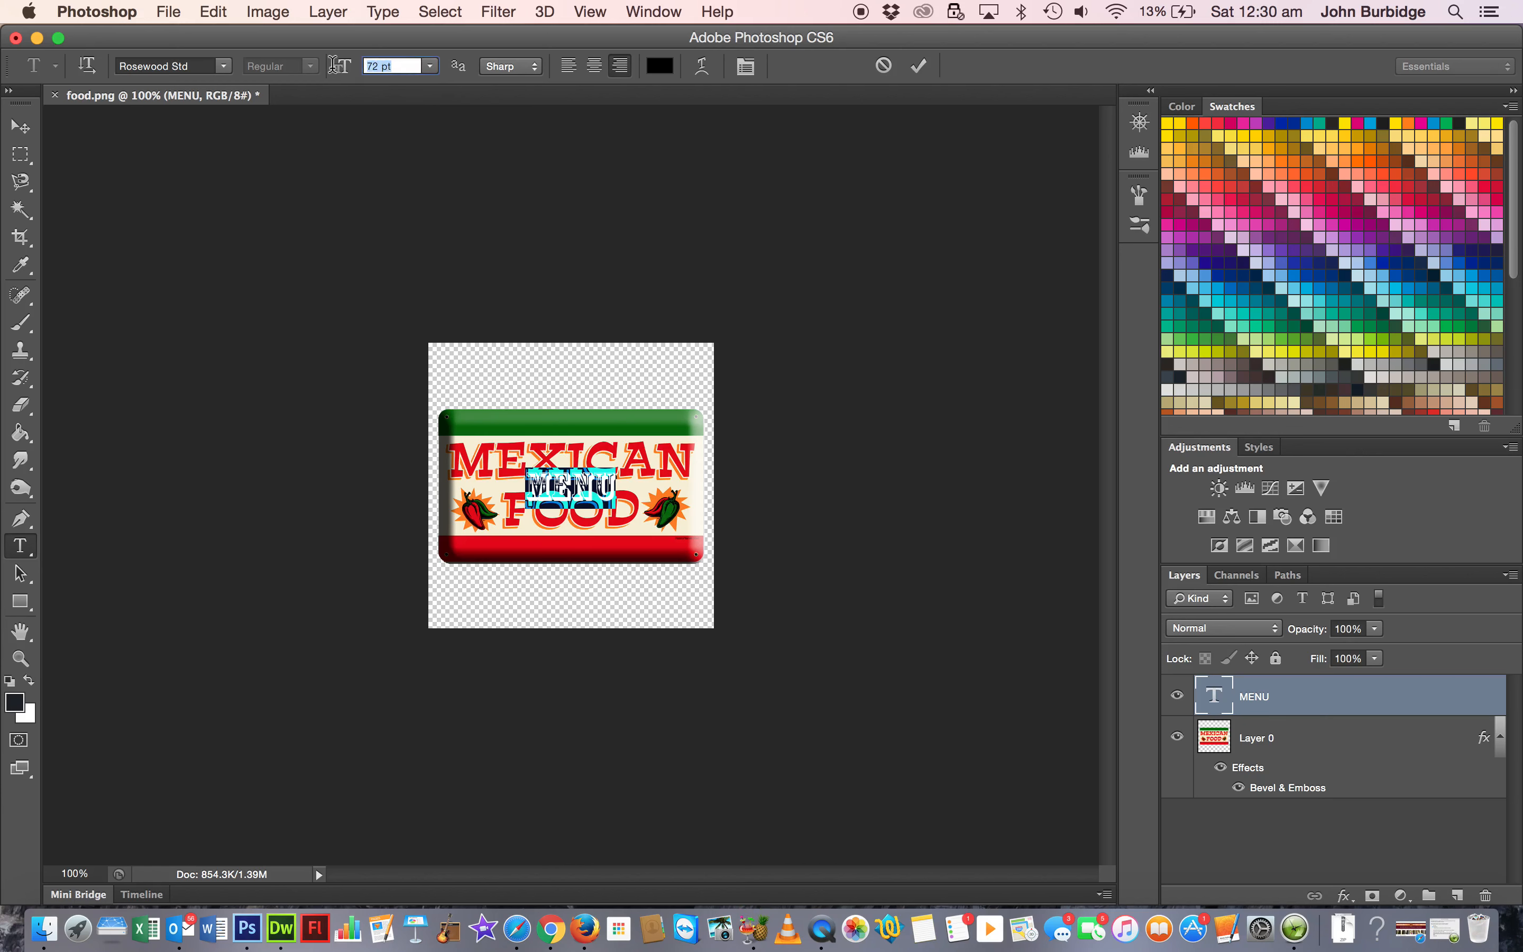
text(150)
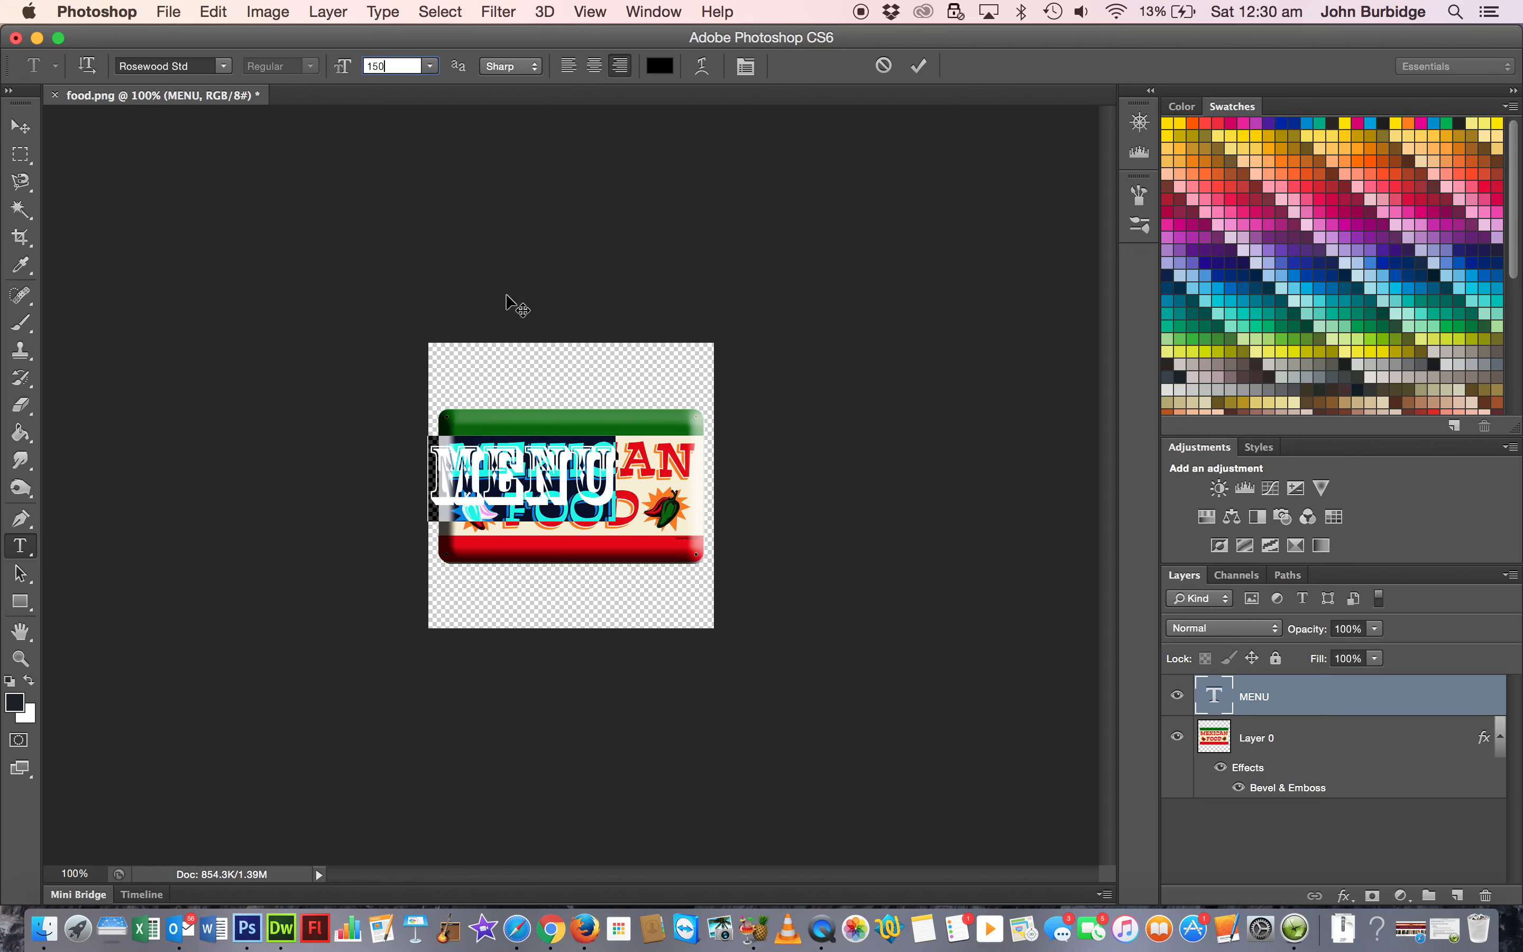
click(912, 76)
Move the enlarged MENU text to the centre of the sign.
key(v)
drag(588, 496, 633, 500)
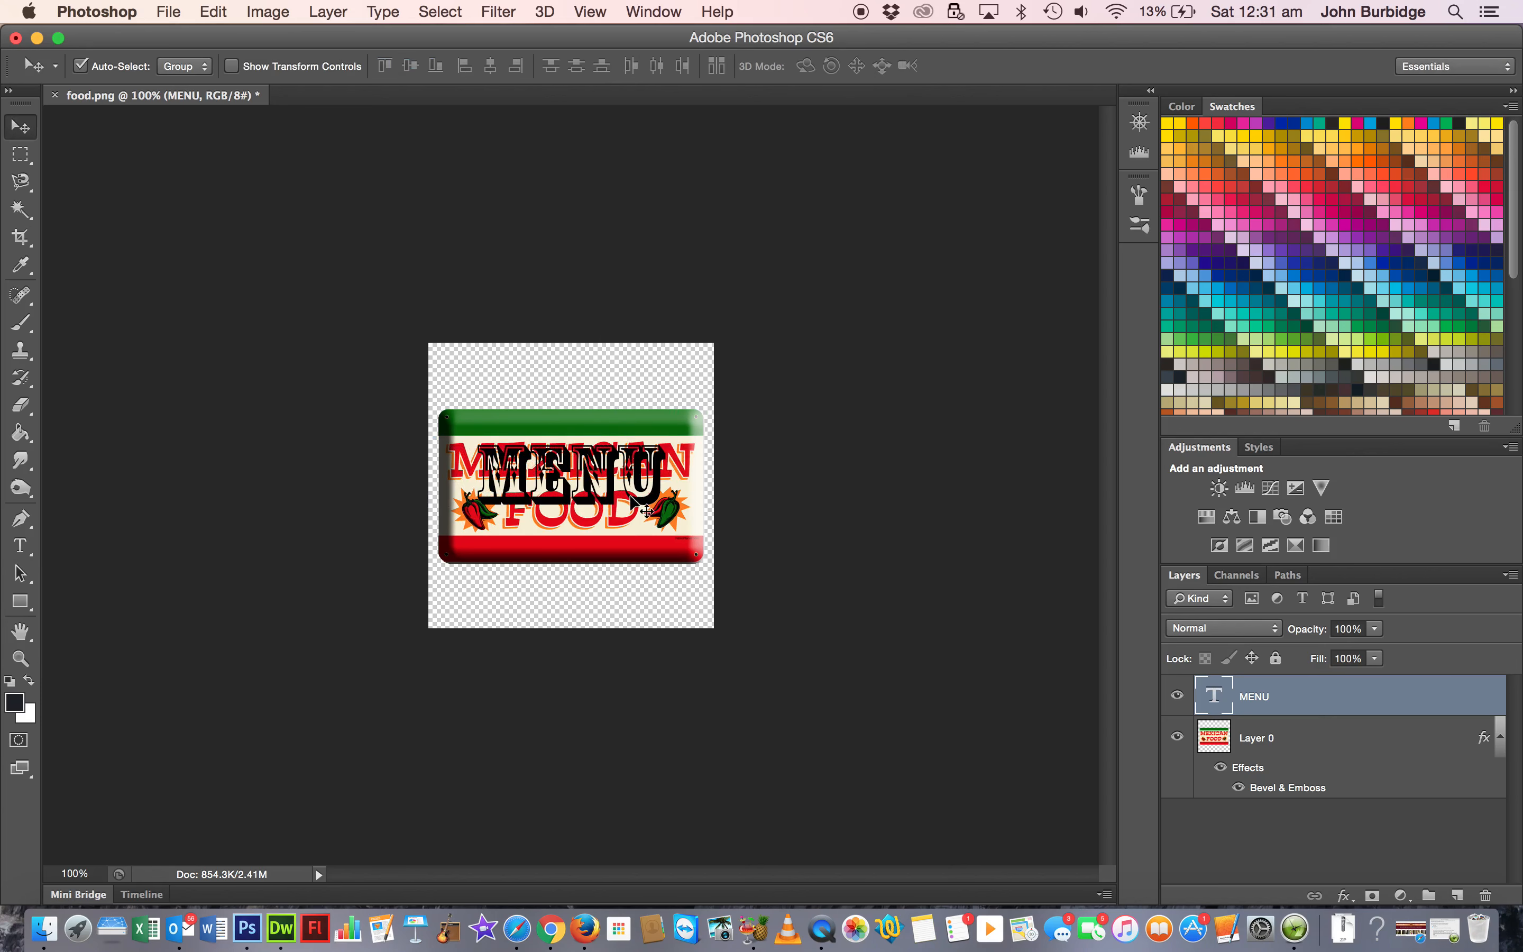
drag(645, 485, 643, 512)
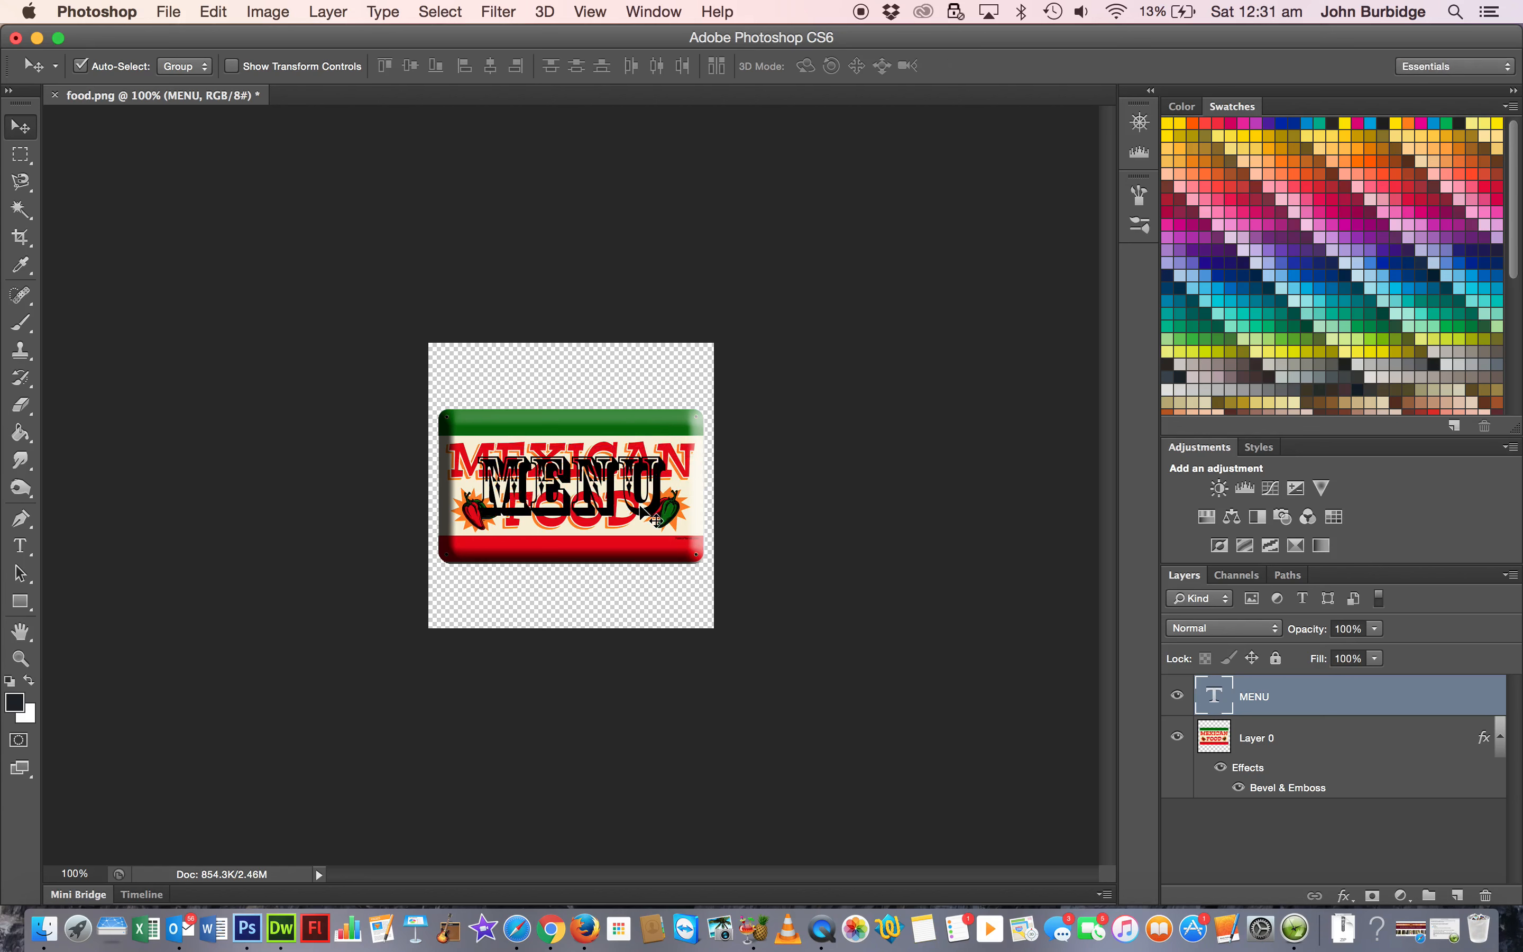
Save the edited food.png, then switch back to Dreamweaver and save index.html.
click(170, 12)
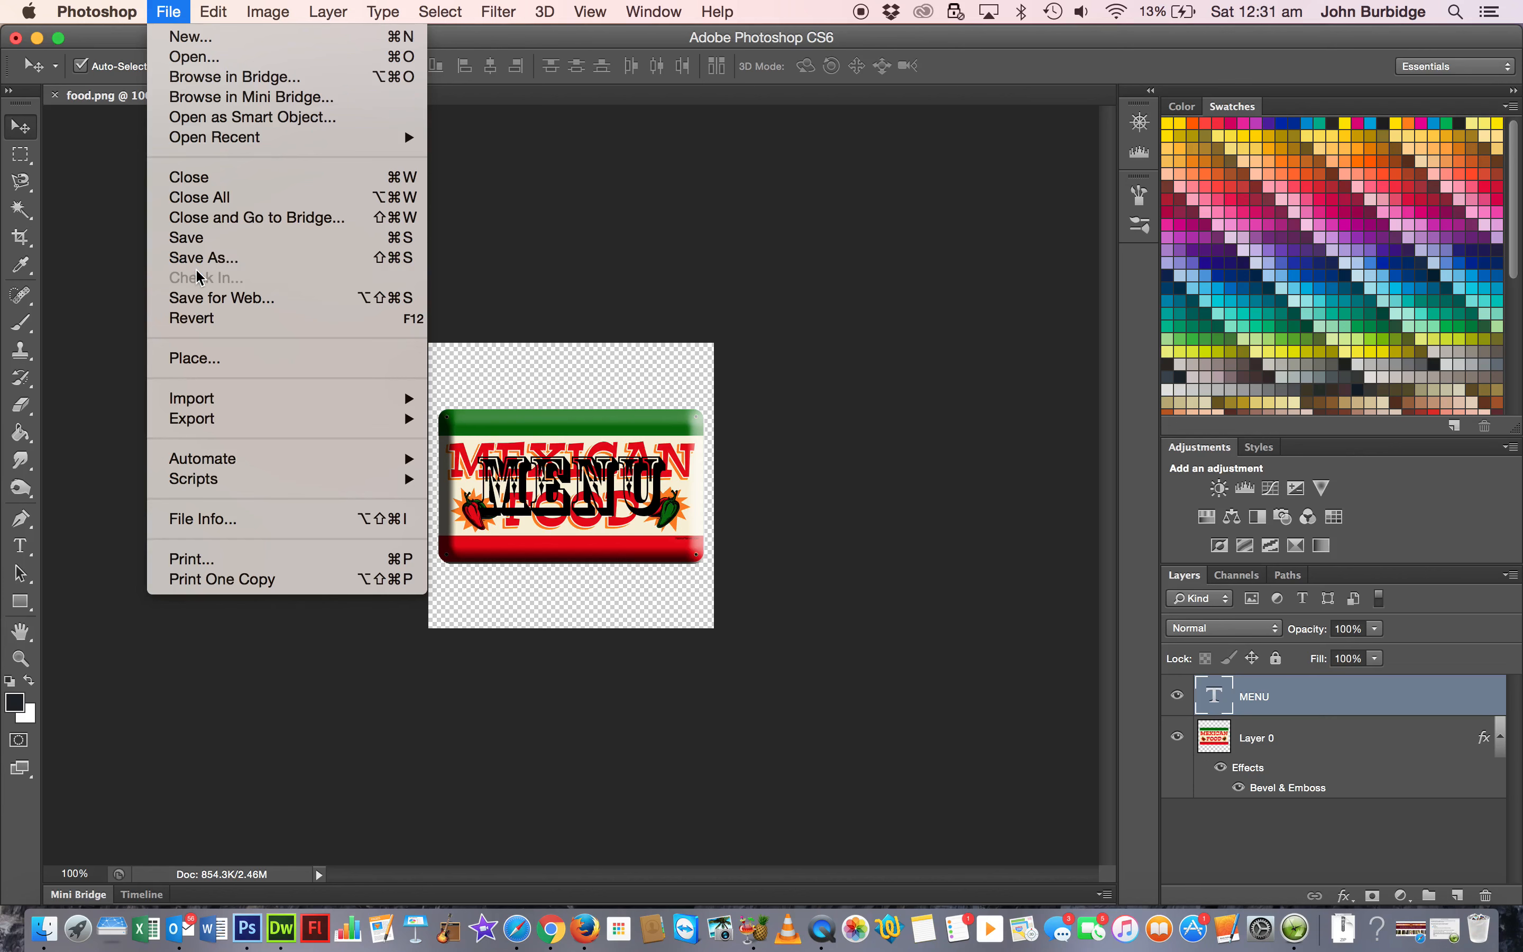
click(202, 242)
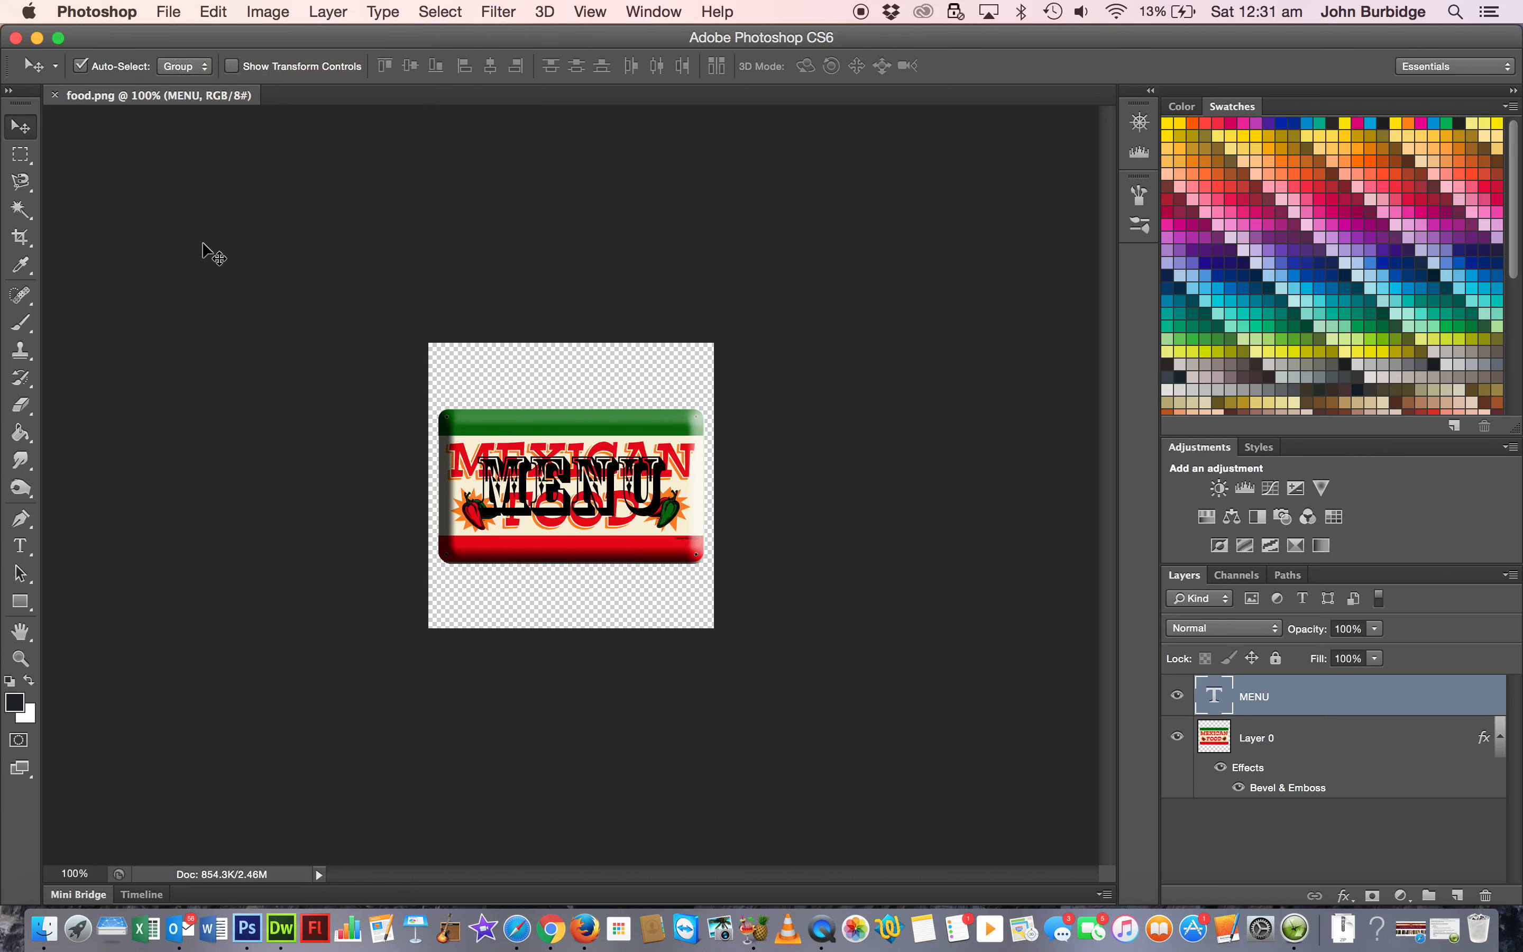
key(ctrl+Left)
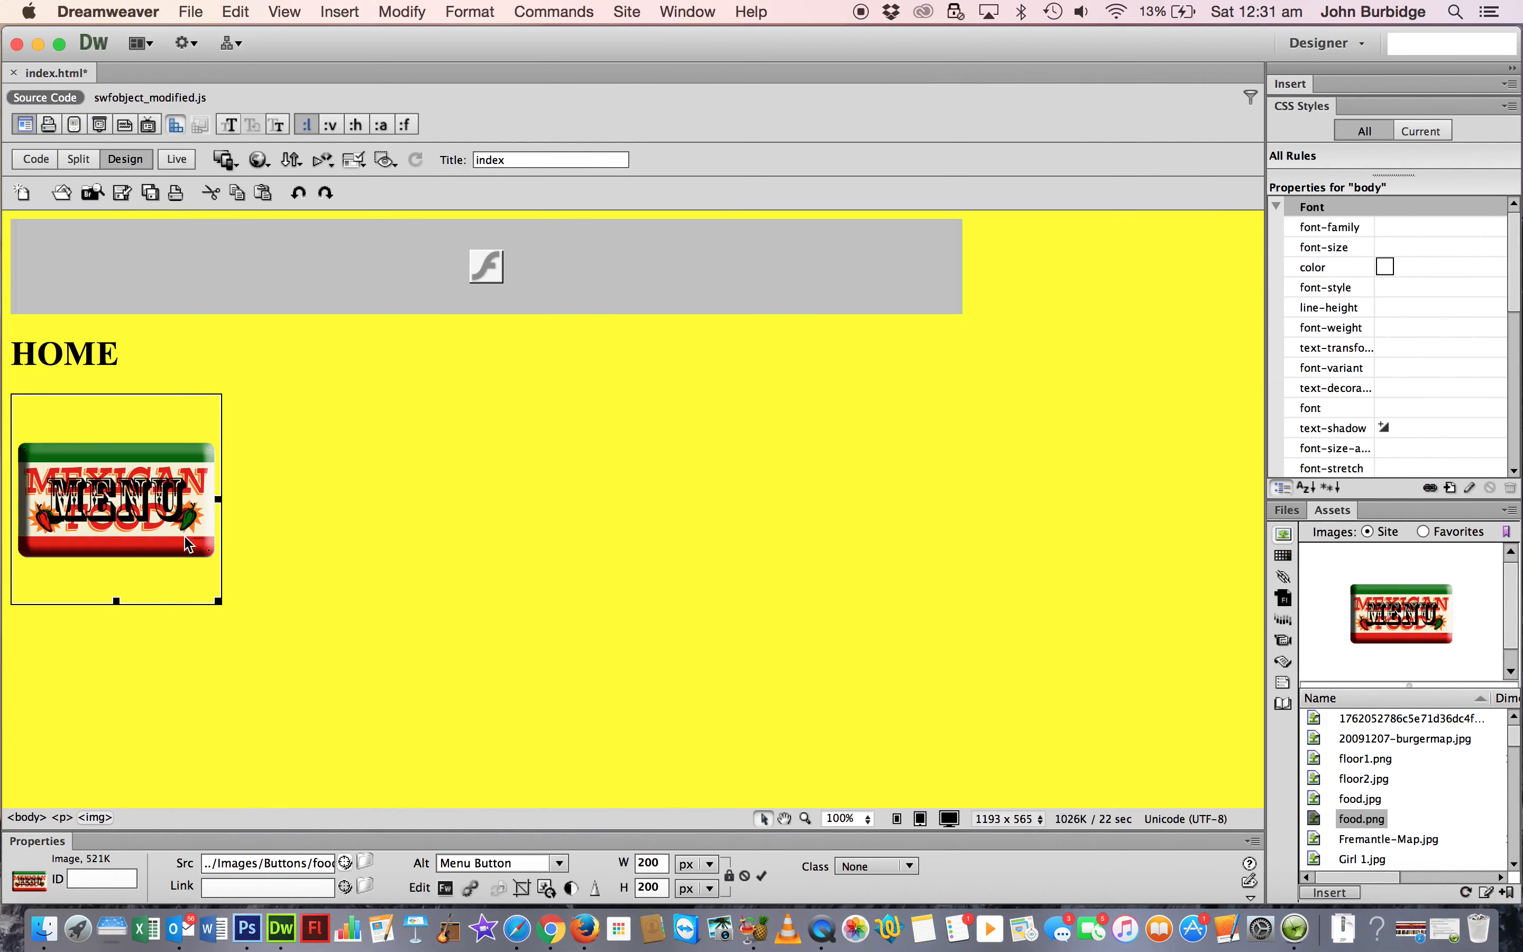
key(super+s)
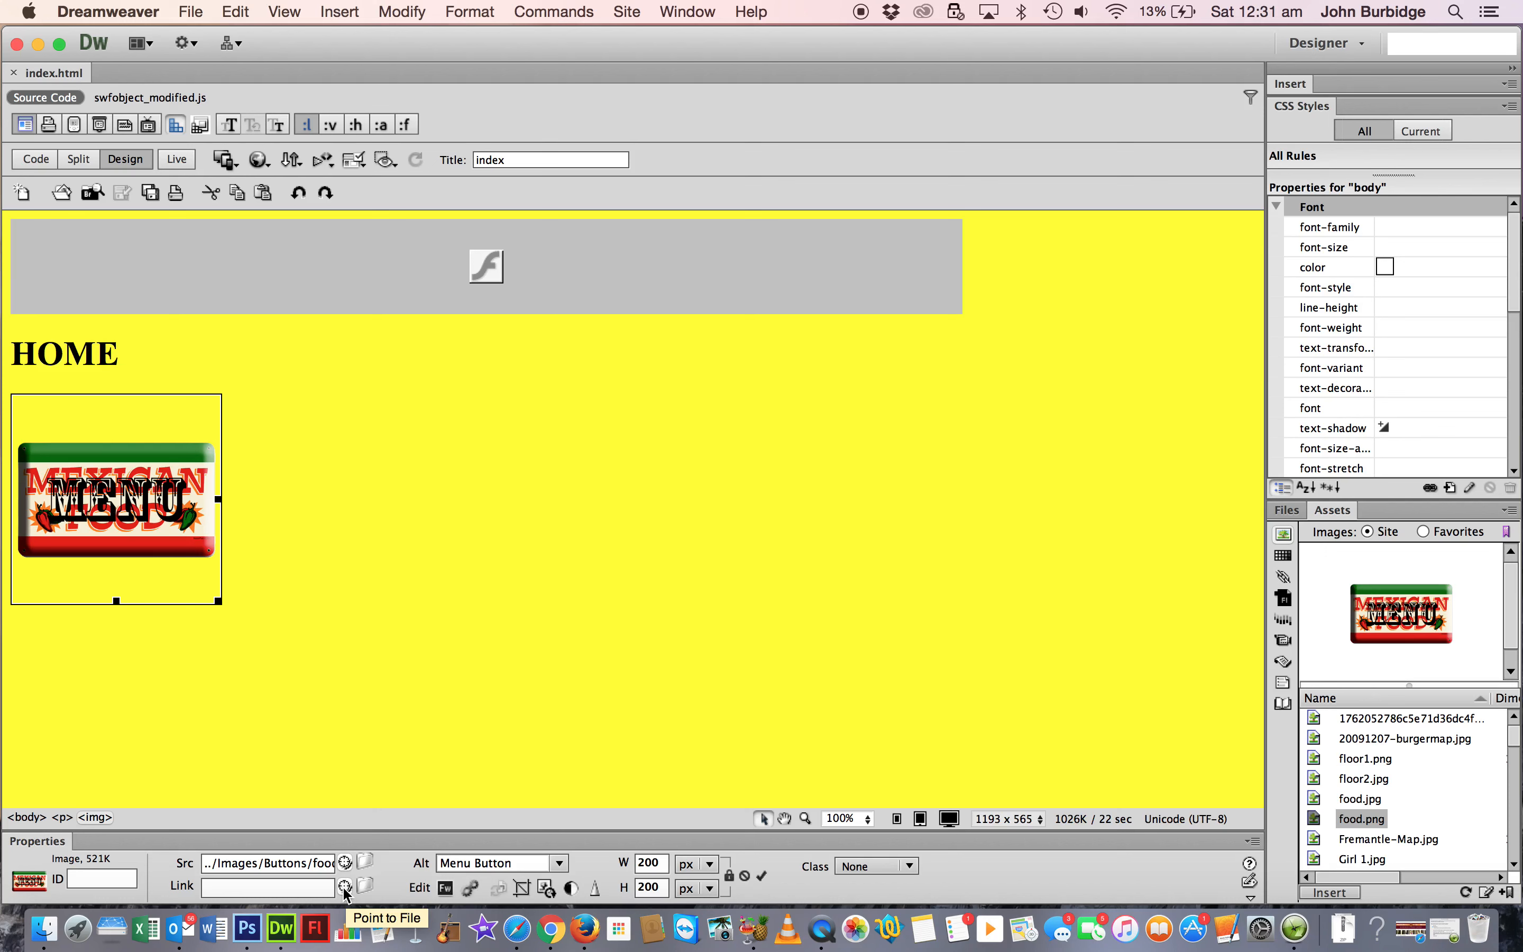
Start linking the menu button image by pointing its link to a file.
mouse_move(345, 888)
mouse_down()
mouse_move(570, 711)
mouse_move(374, 906)
mouse_move(346, 893)
mouse_up()
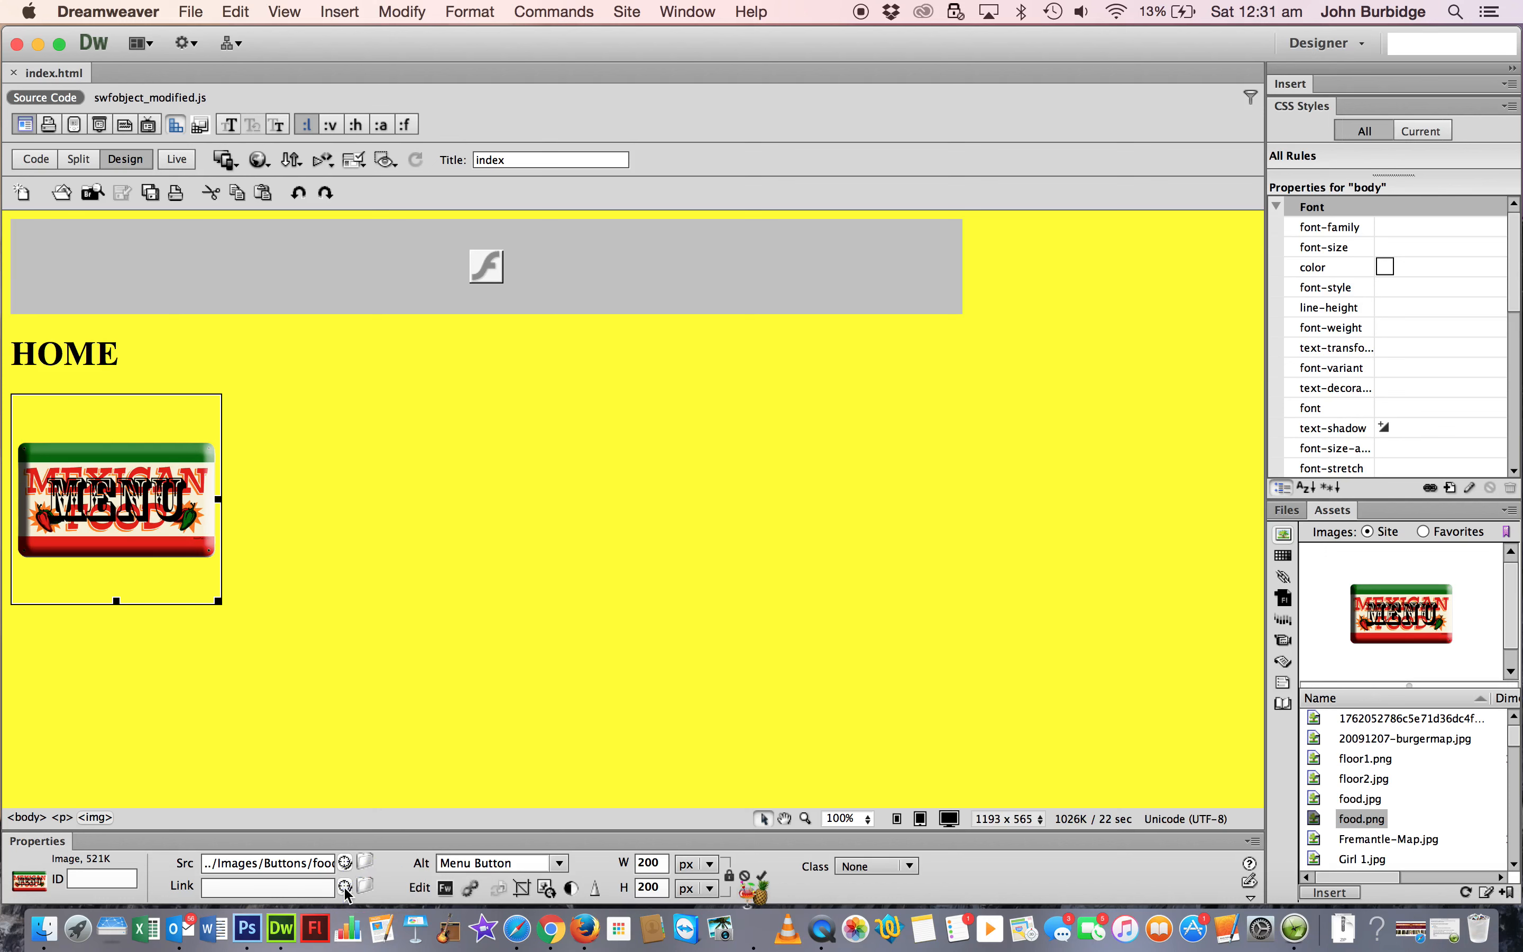